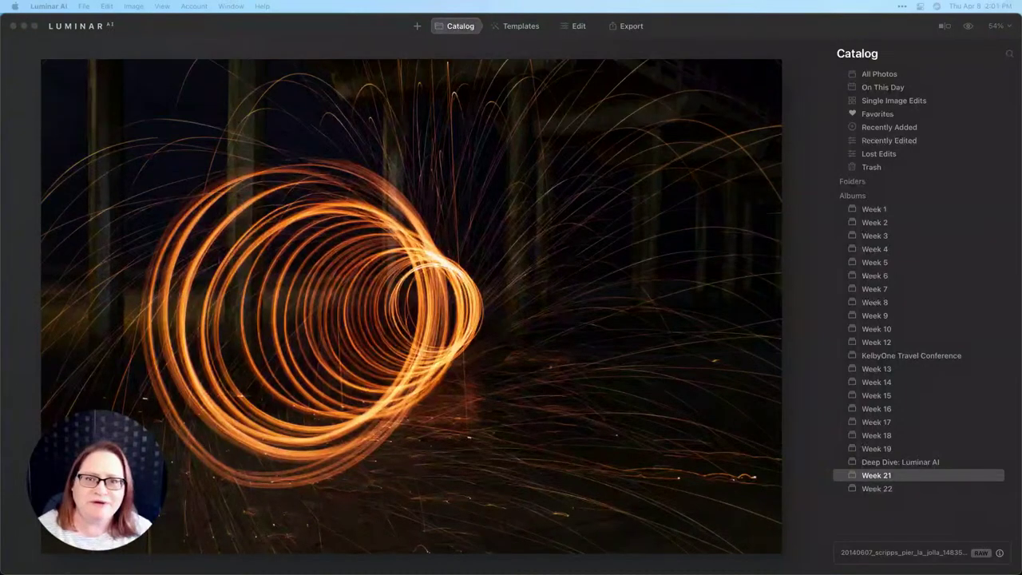
Step: Bring up the steel wool article in the other application and scroll through it
key(super+Tab)
key(super+Tab)
key(super+Tab)
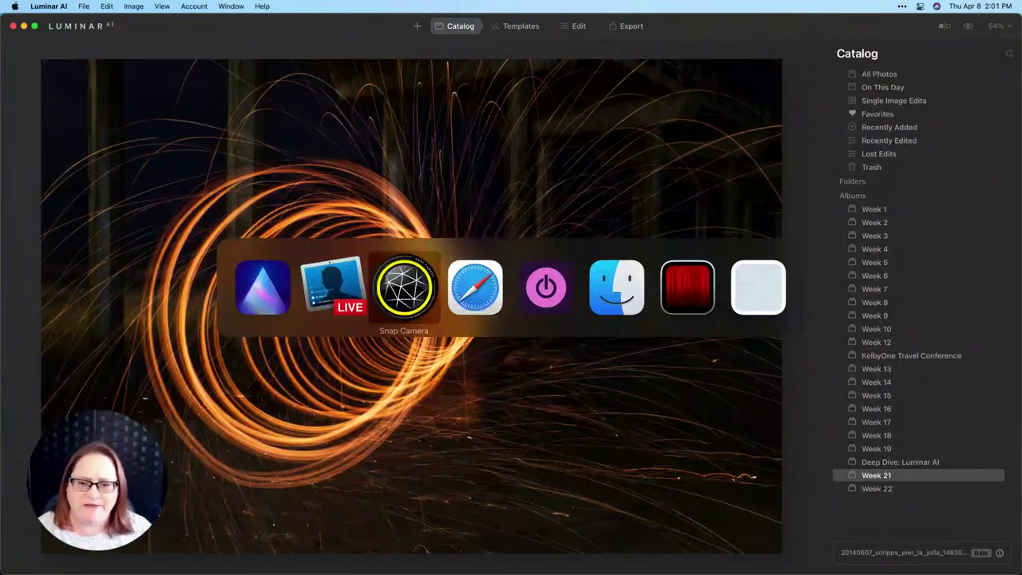
key(super+Tab)
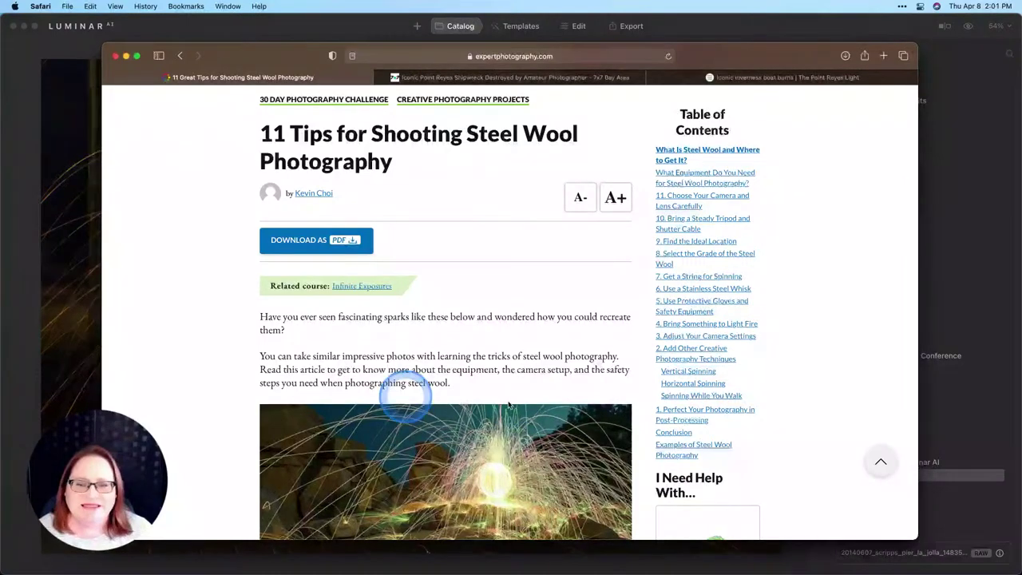
scroll(545, 399, down, 3)
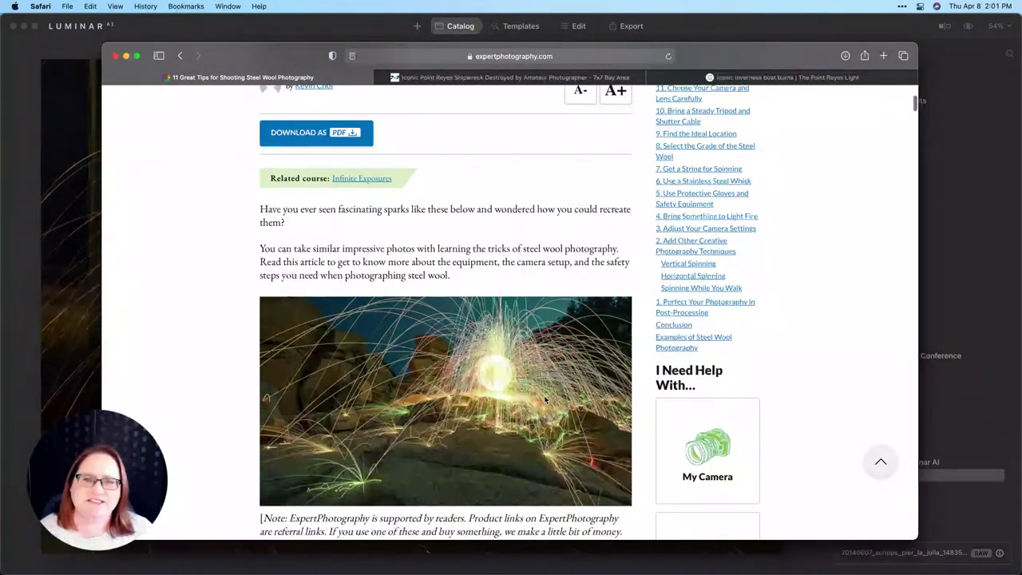
scroll(545, 399, up, 3)
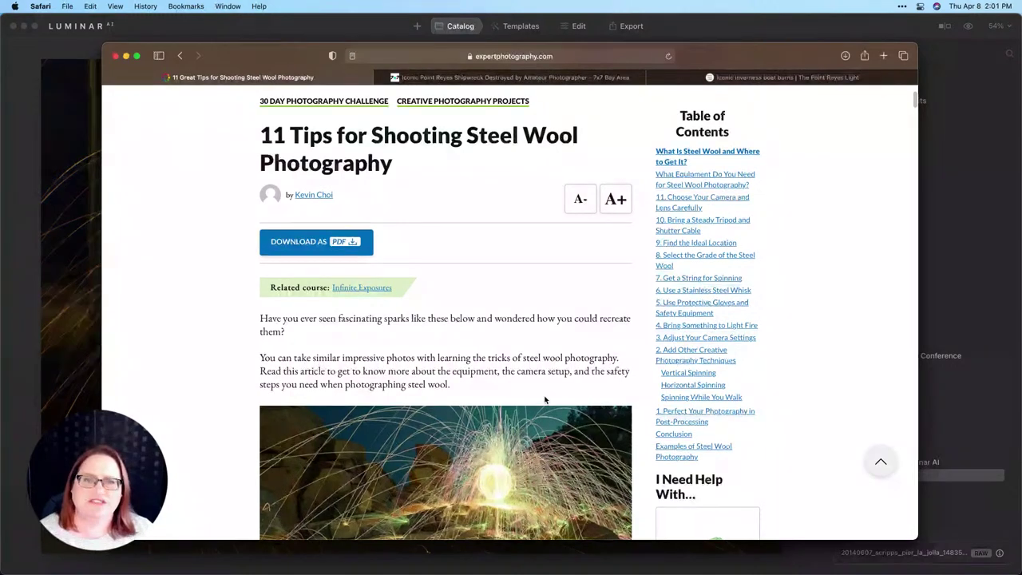
scroll(545, 399, down, 5)
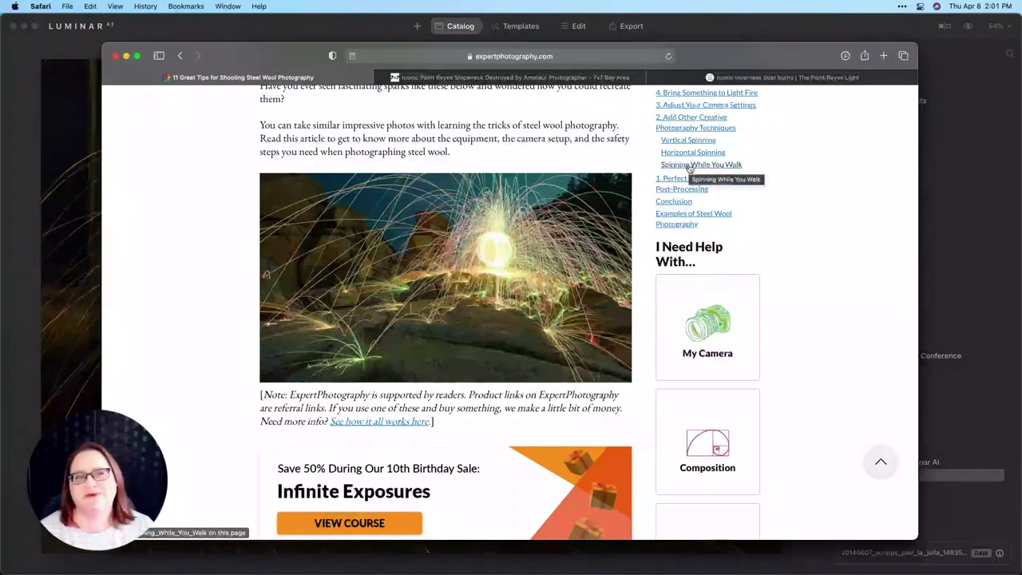
scroll(690, 168, down, 10)
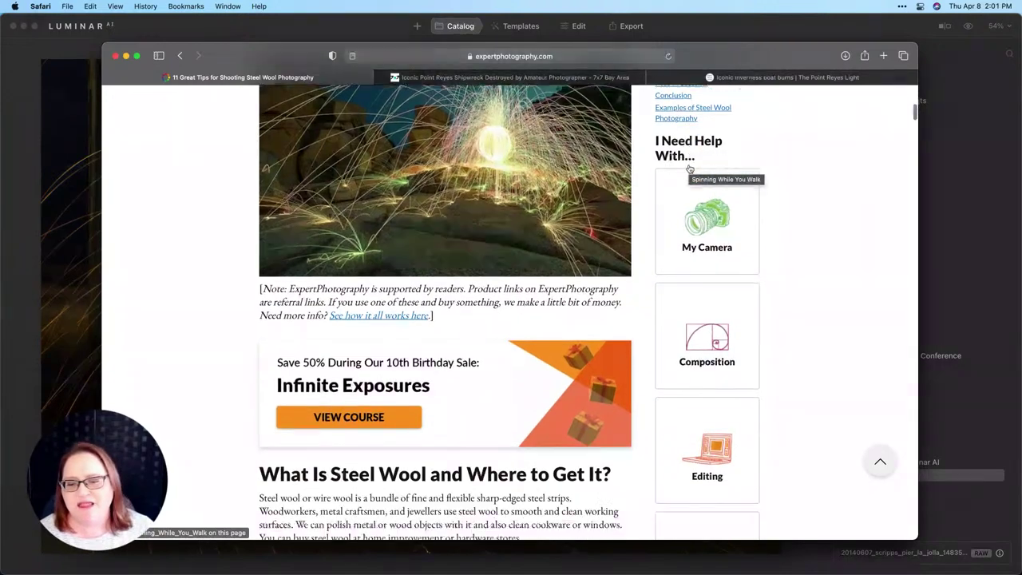
scroll(689, 168, down, 1)
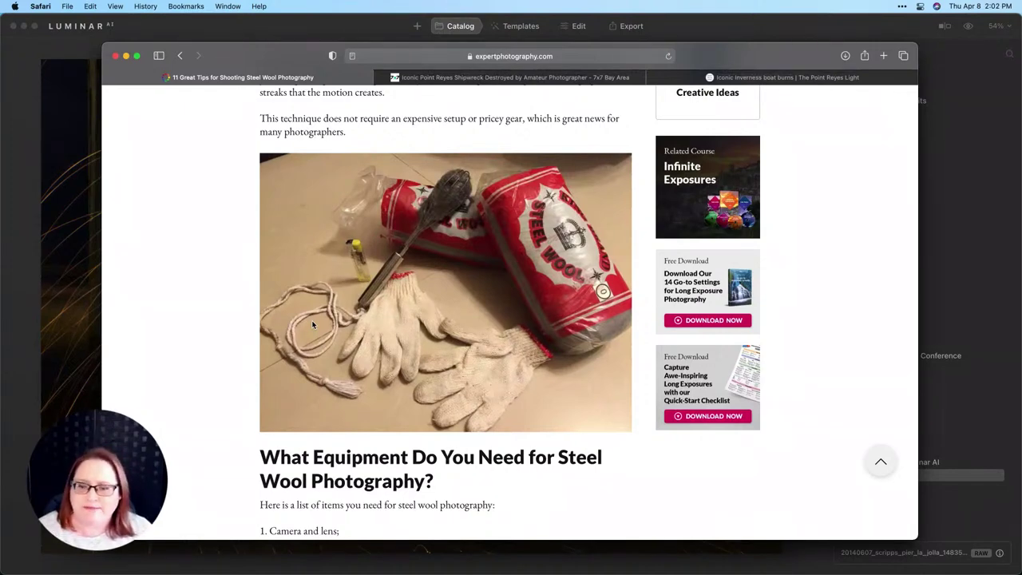
Step: Glance back at the spark-ring photo, then view the Point Reyes shipwreck and Inverness boat burn articles
key(super+Tab)
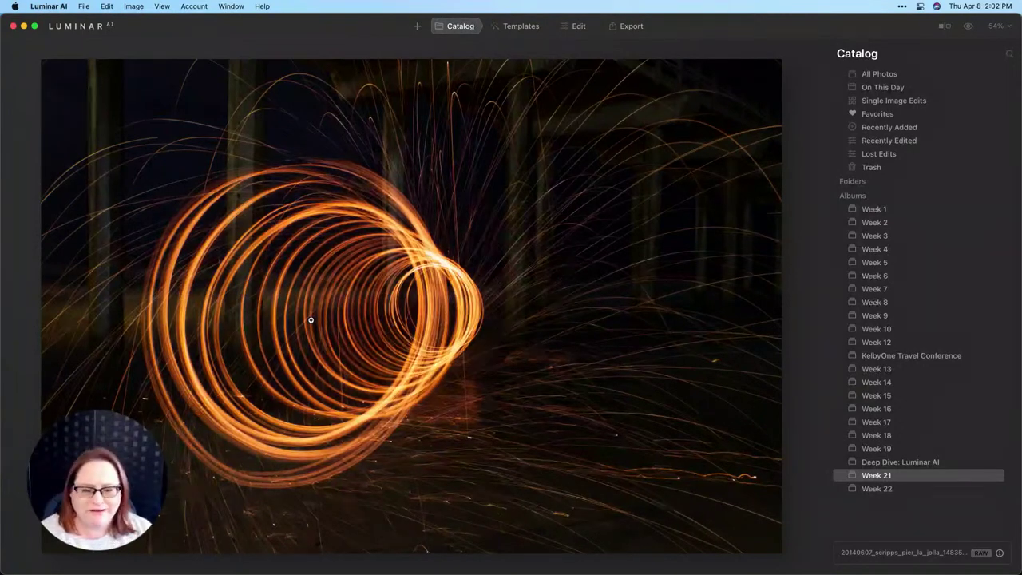
key(super+Tab)
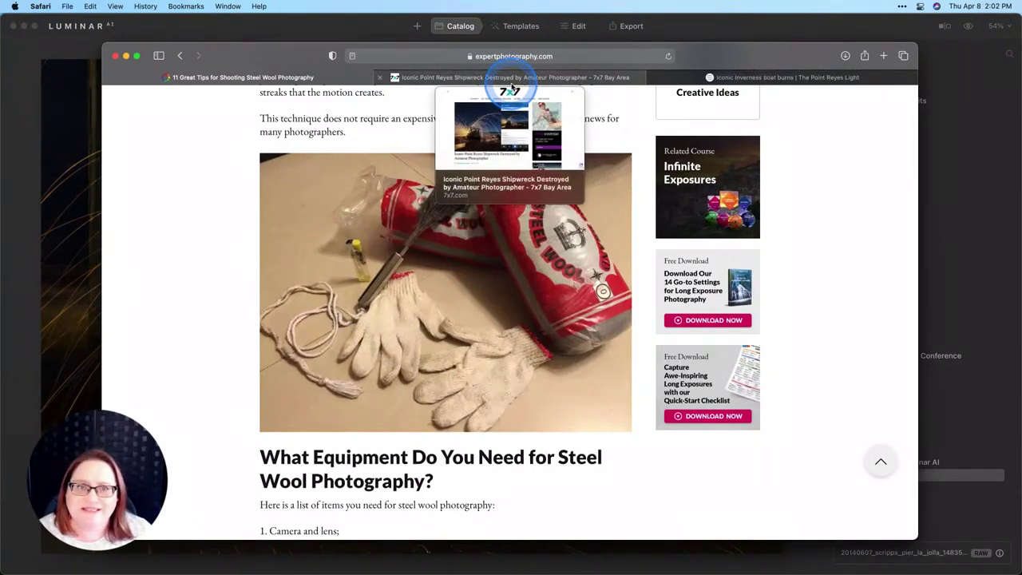
click(511, 83)
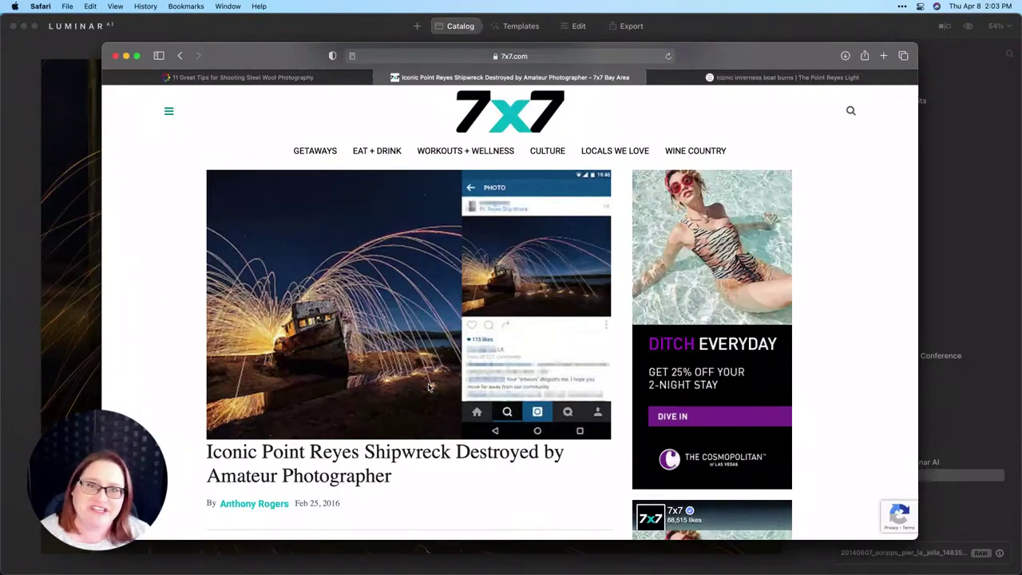
click(790, 78)
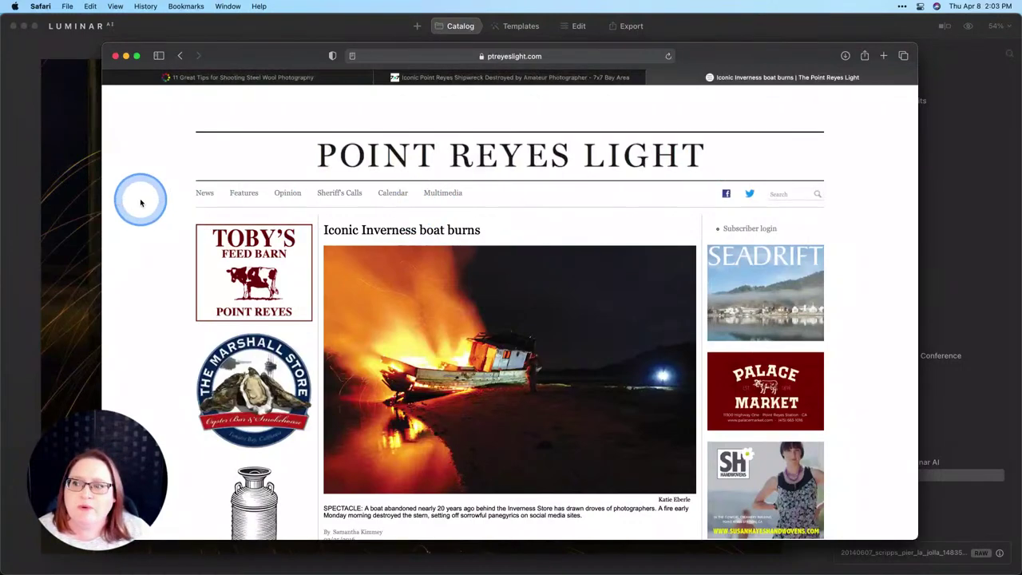
Step: Back in Luminar AI, open the steel wool lens filter photo (20140609_steel_wool_filter_14845.CR2) full-size
click(68, 208)
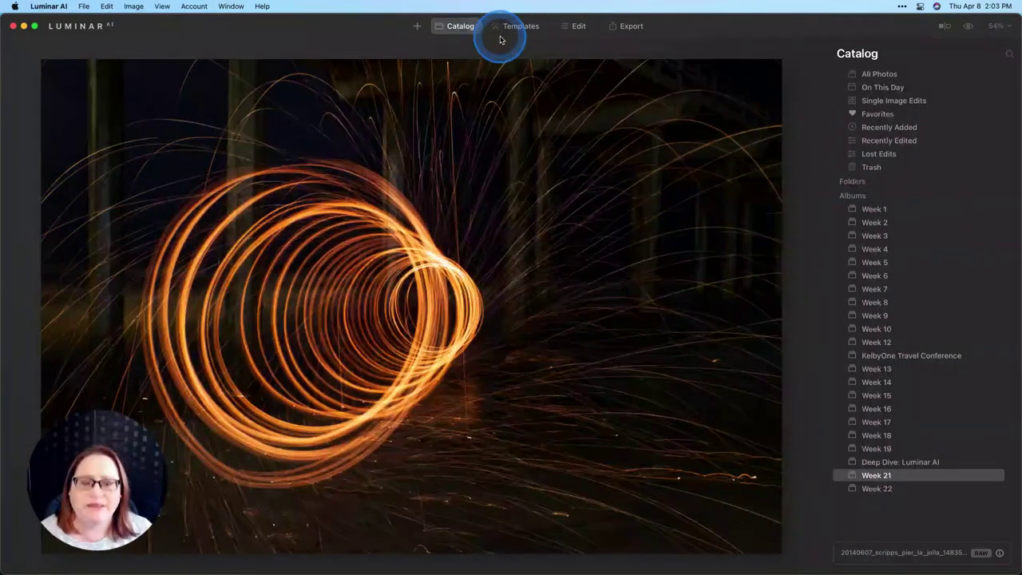
double_click(559, 114)
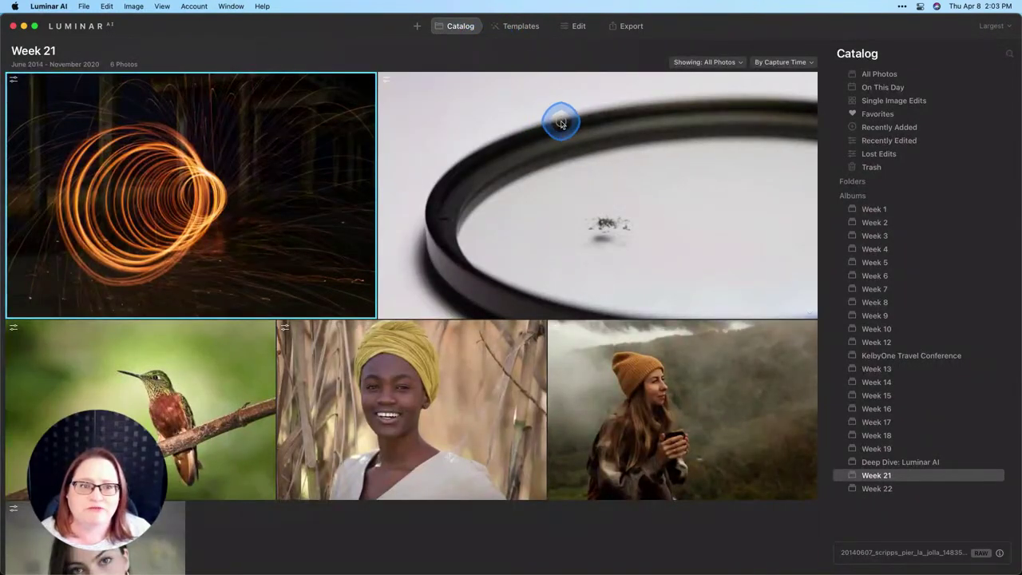
double_click(559, 116)
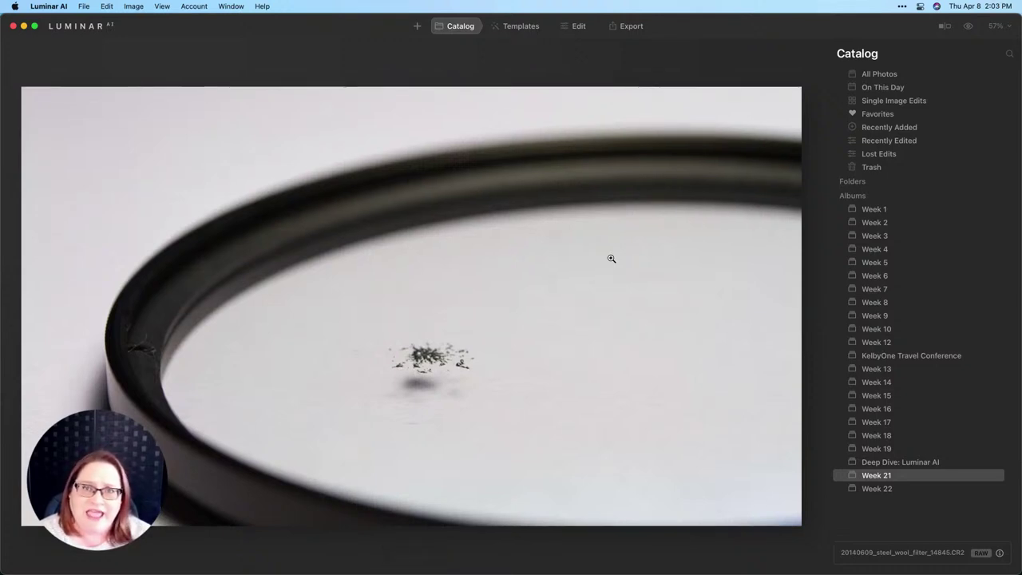
key(super+0)
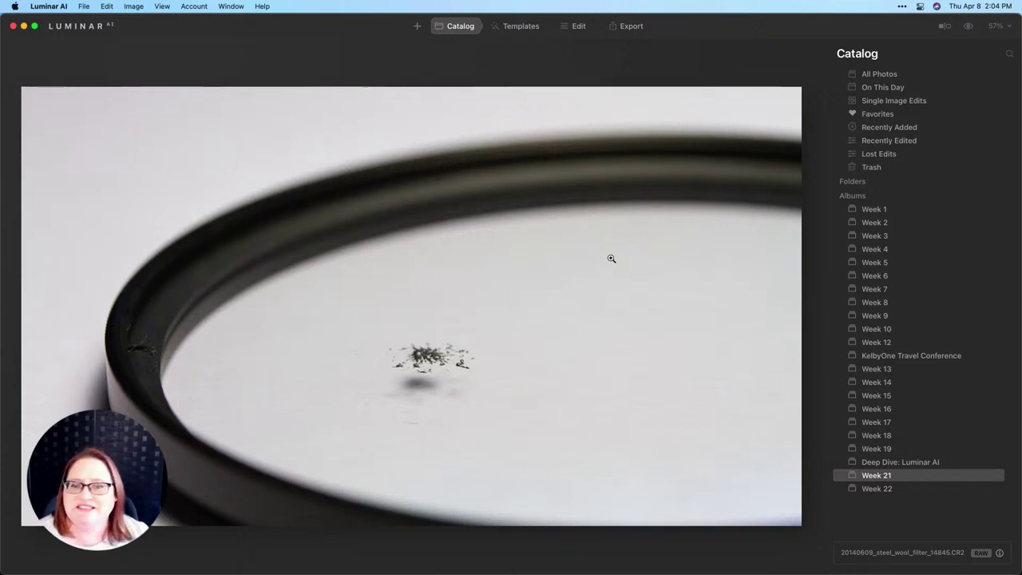
Step: Leave the filter photo for the Week 21 grid and open the spark-ring thumbnail (20140607_scripps_pier_la_jolla_14835)
drag(611, 258, 660, 269)
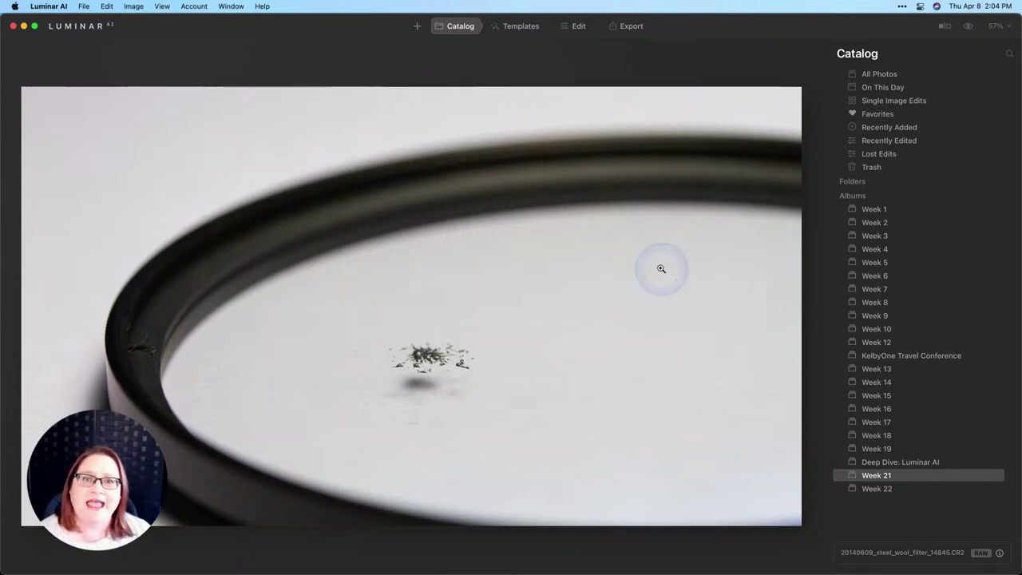
click(645, 273)
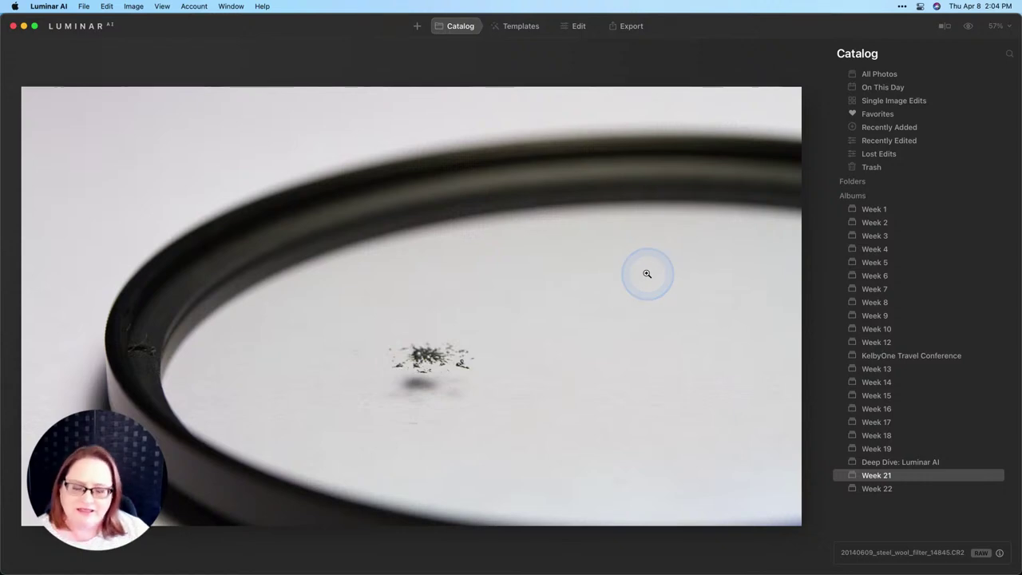
double_click(628, 273)
double_click(297, 213)
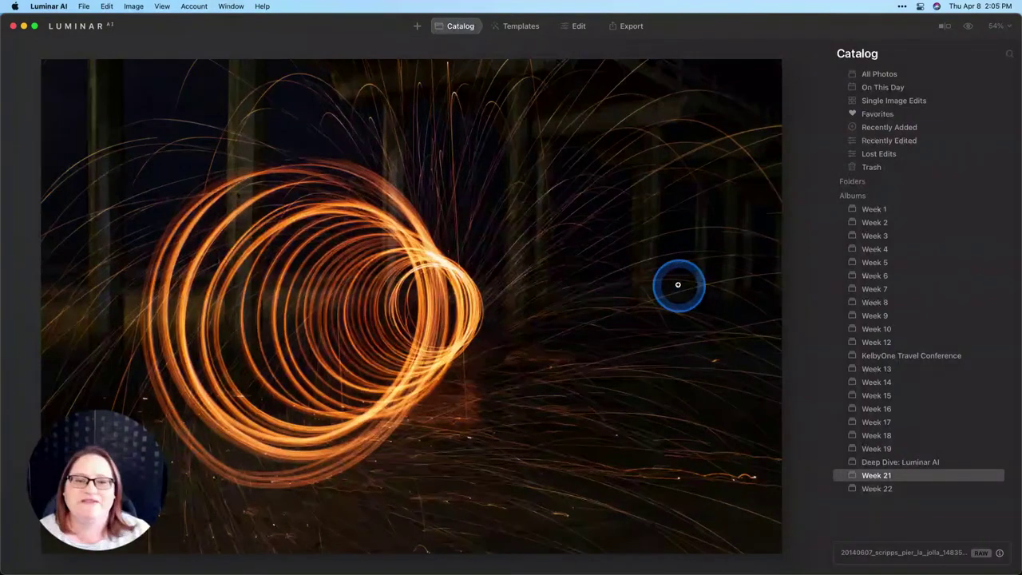
Step: Compare the spark-ring photo with its original, then apply Adjustments > Revert to Original
click(969, 28)
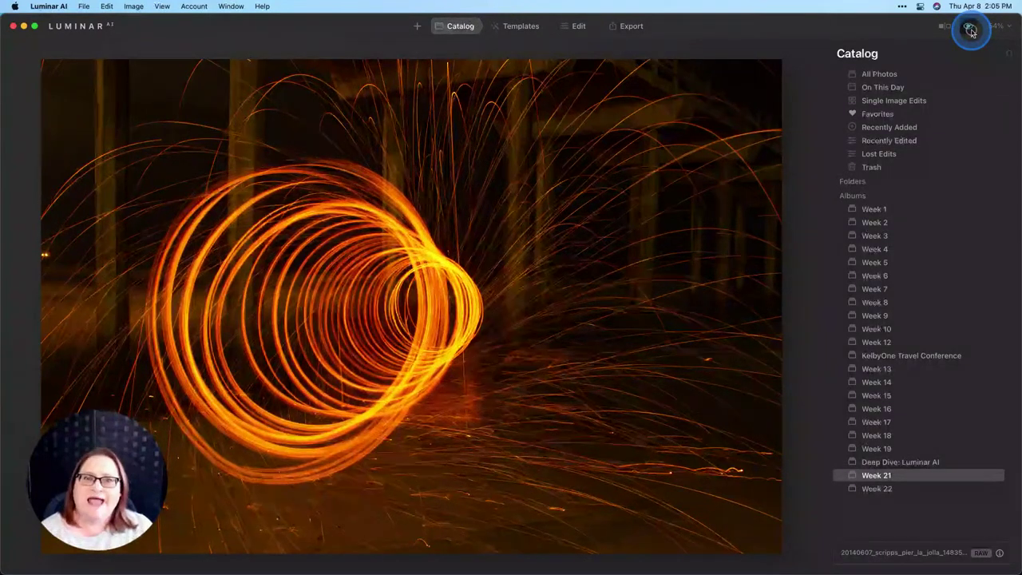
click(970, 30)
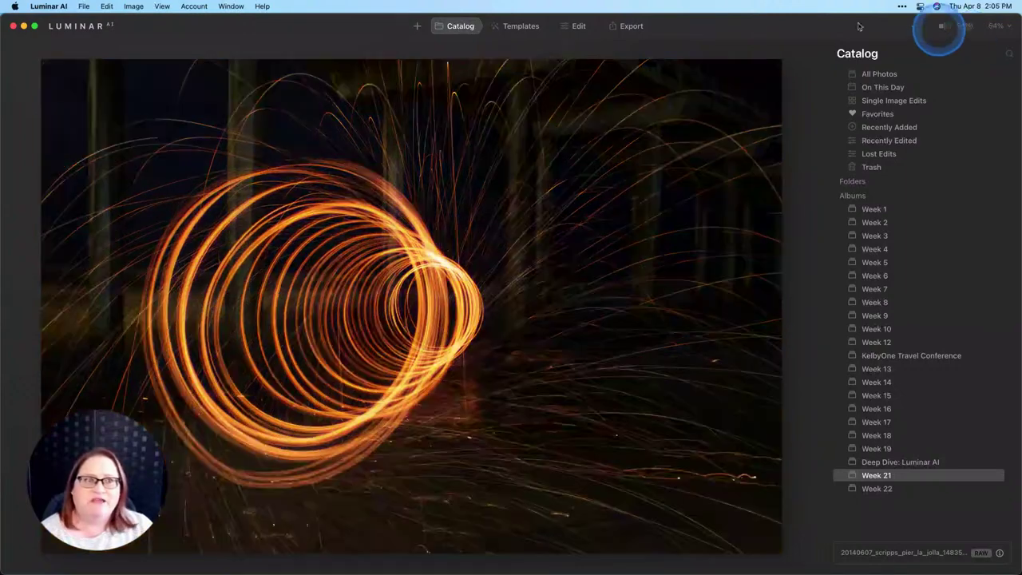
right_click(638, 112)
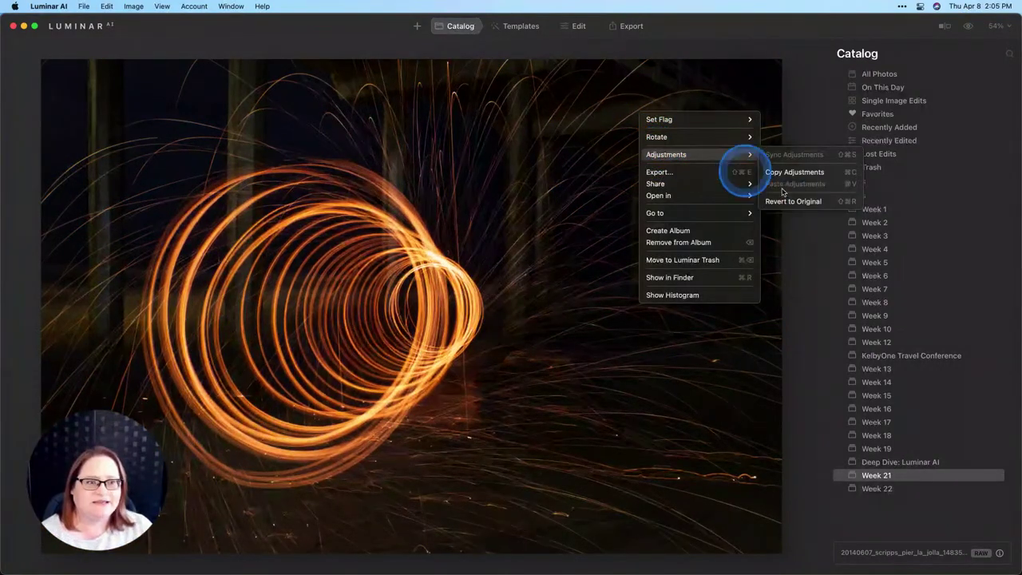
click(801, 204)
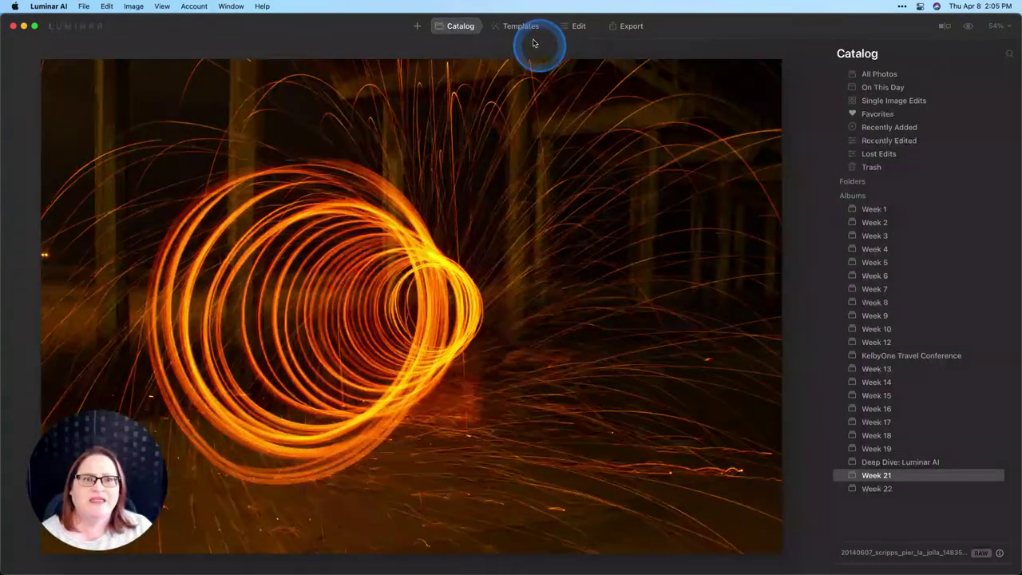
Step: In the Edit workspace, apply Composition's automatic vertical Perspective correction and close the tool
click(579, 31)
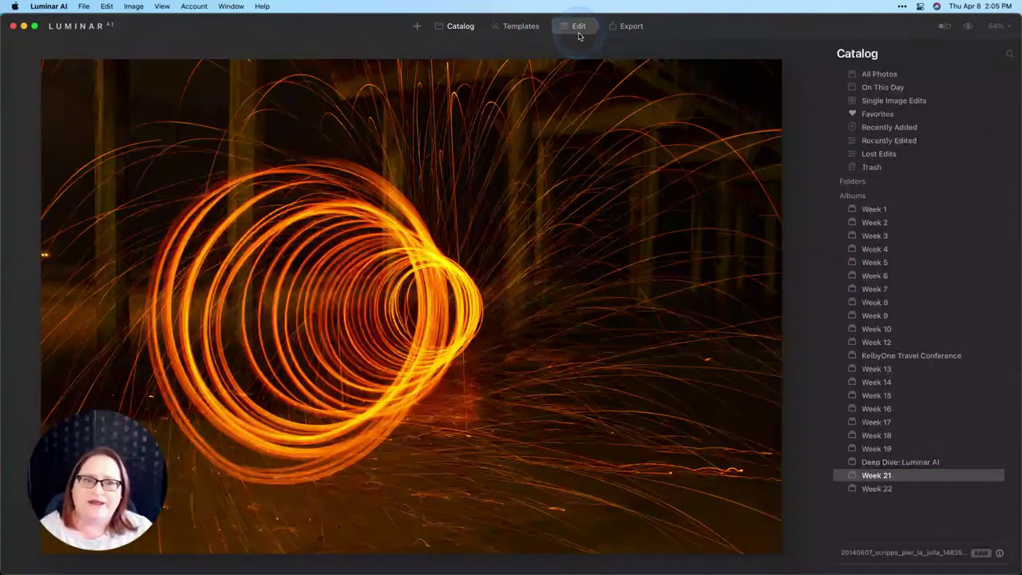
click(577, 32)
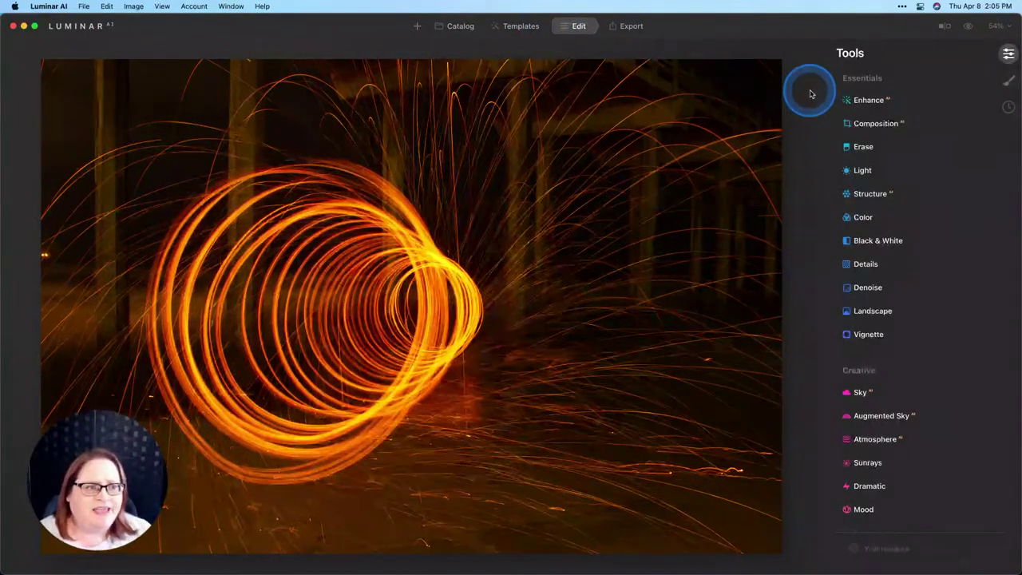
click(873, 125)
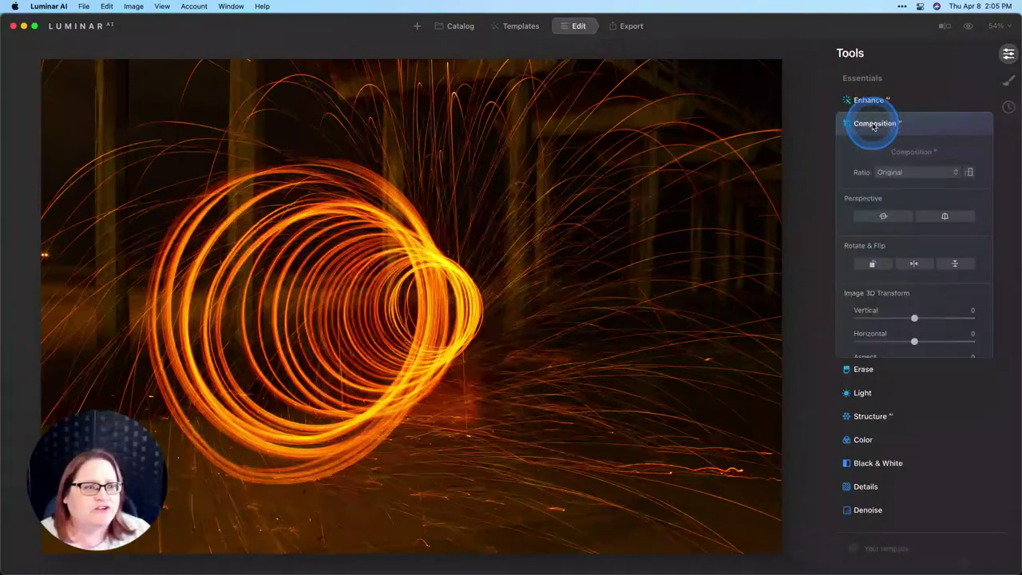
click(943, 215)
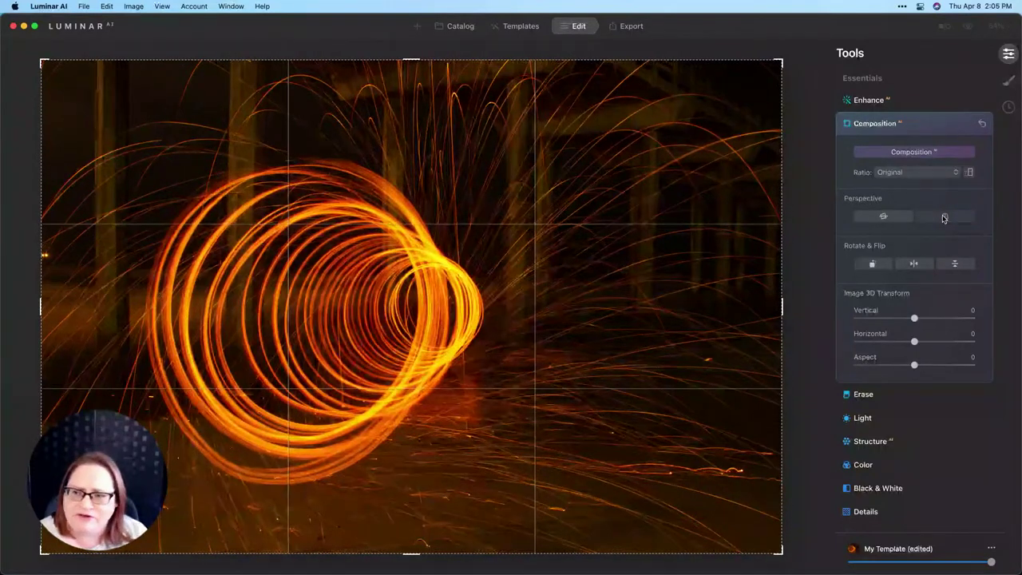
click(924, 217)
click(944, 216)
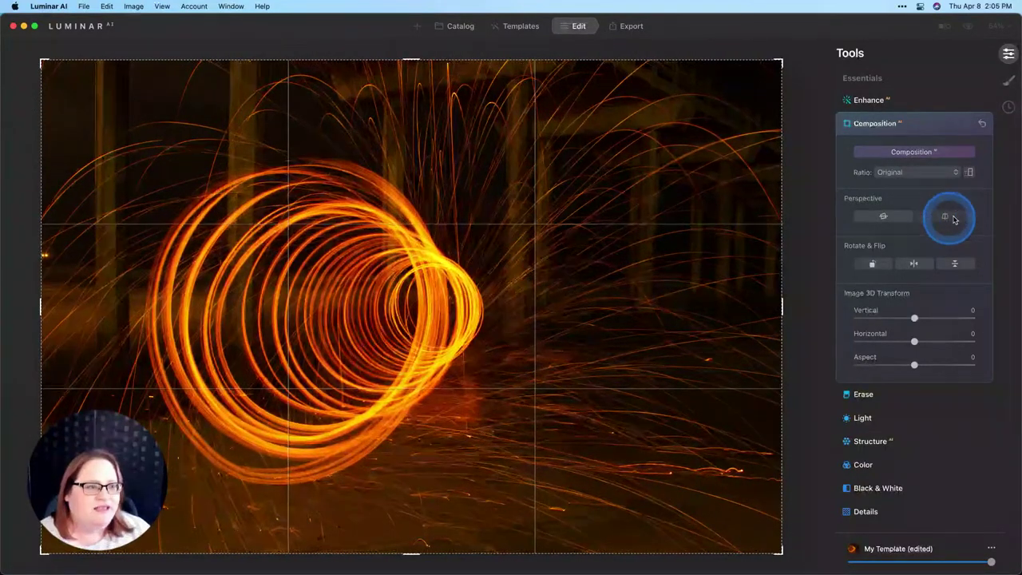
key(Return)
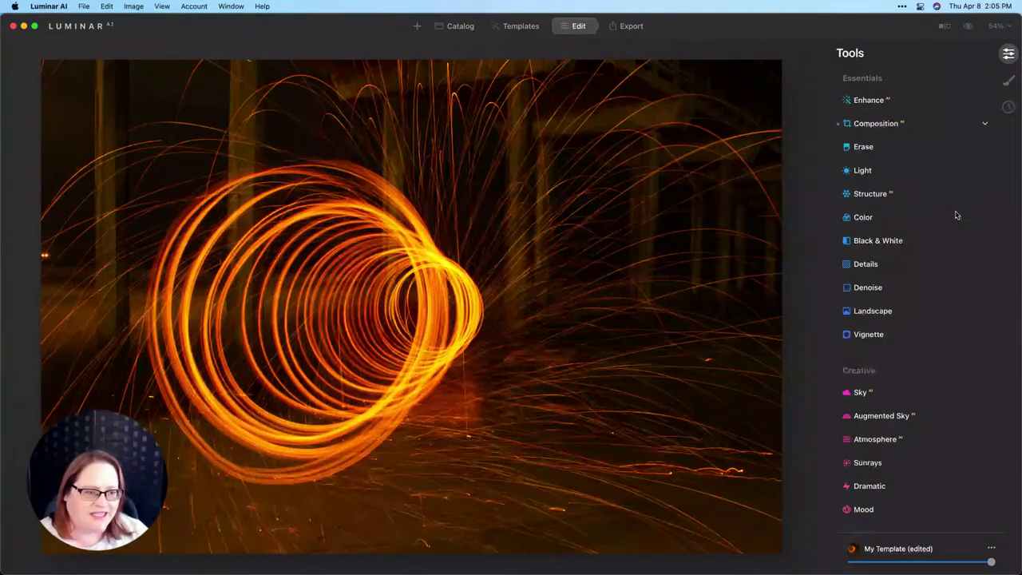
scroll(867, 263, down, 10)
Step: Enable Auto Distortion Corrections and Remove Chromatic Aberrations under Professional > Optics
scroll(854, 269, down, 5)
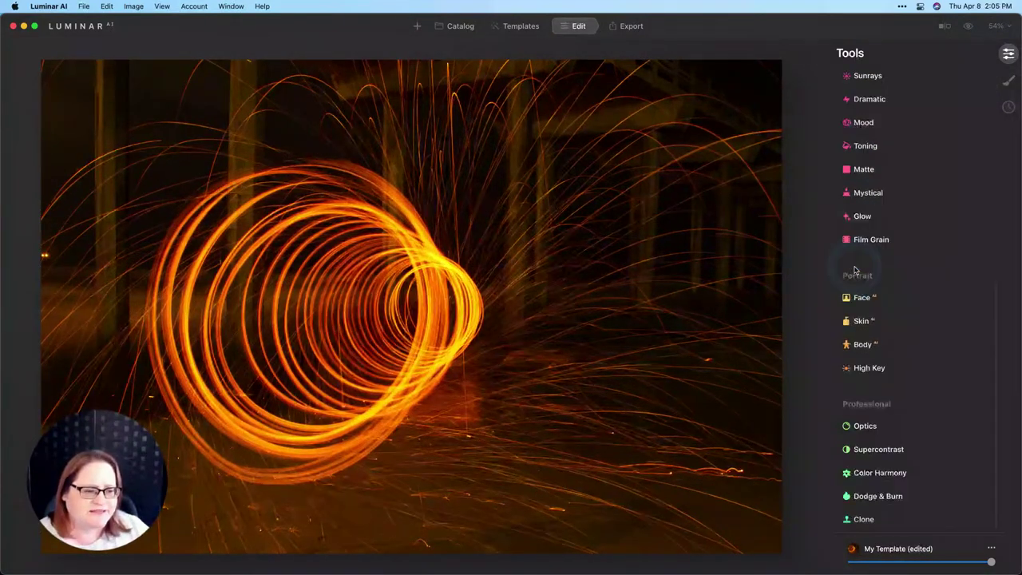
click(878, 428)
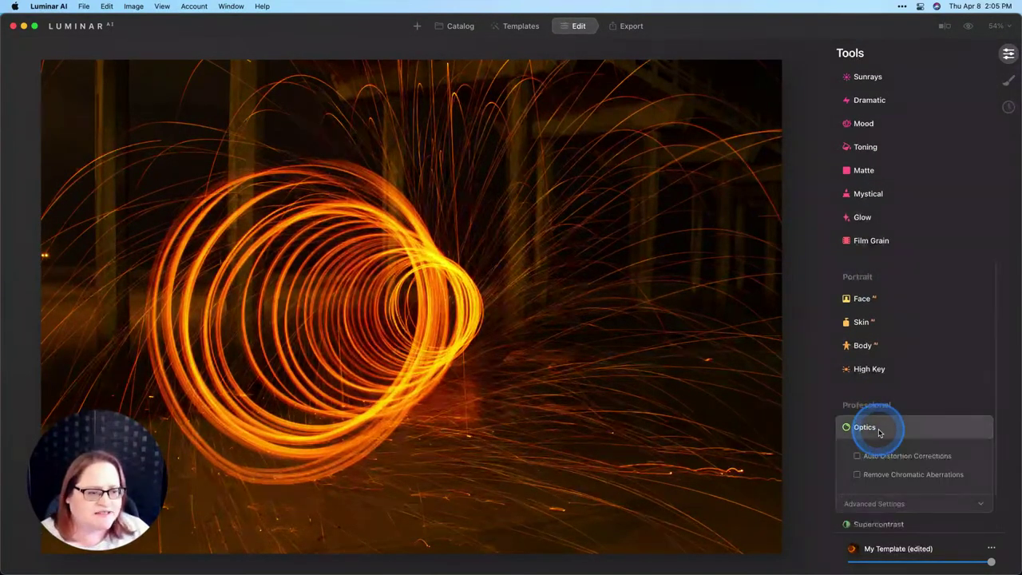
click(858, 455)
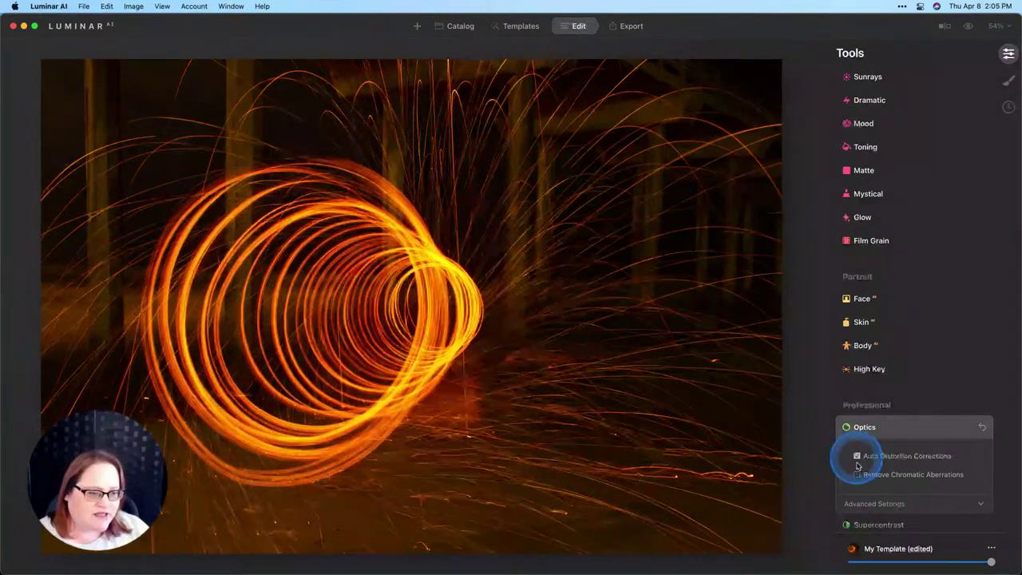
click(856, 474)
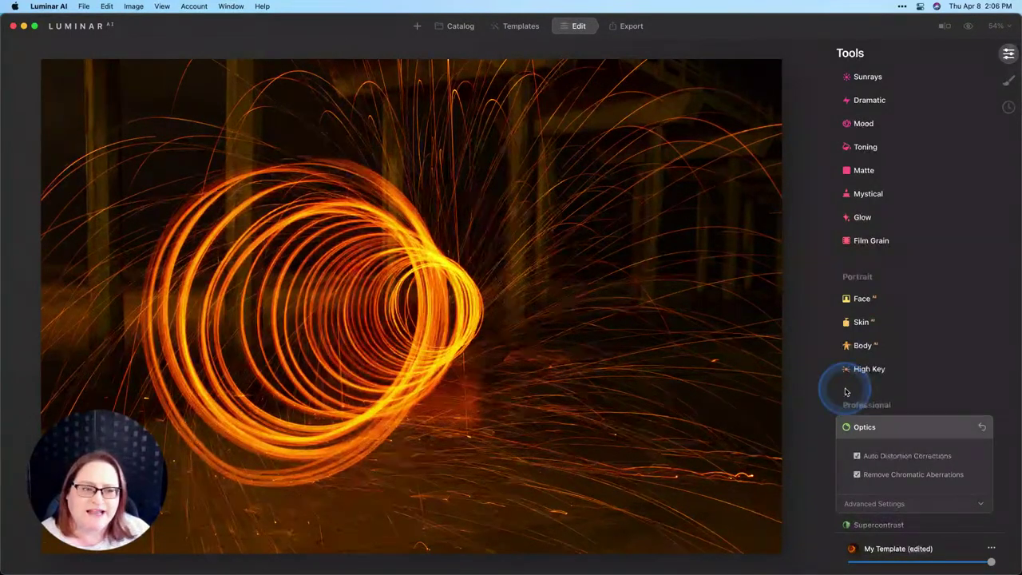
scroll(902, 214, up, 5)
Step: Set the Composition Image 3D Transform Vertical slider to 5 and close the tool
scroll(903, 210, up, 4)
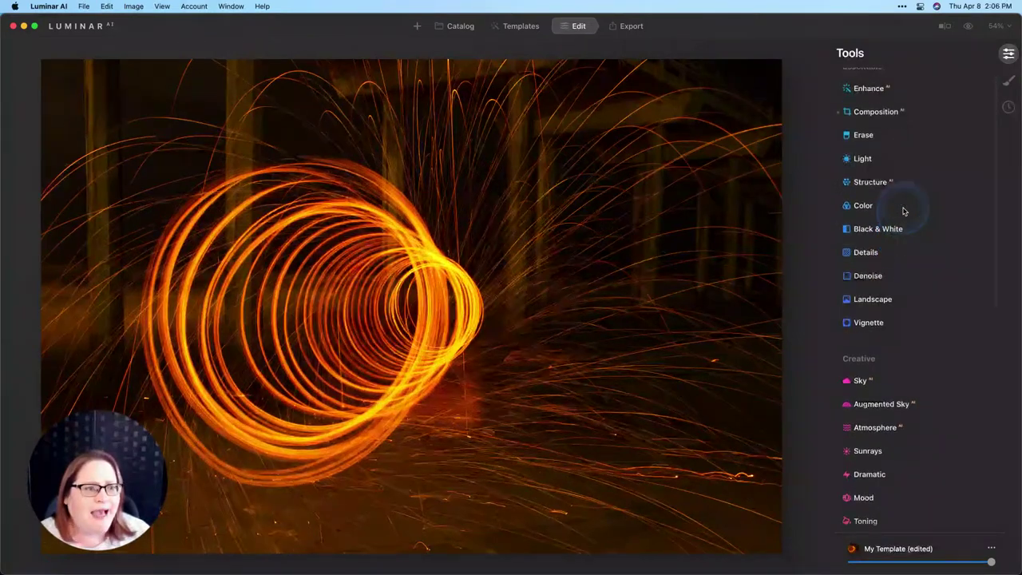
click(878, 125)
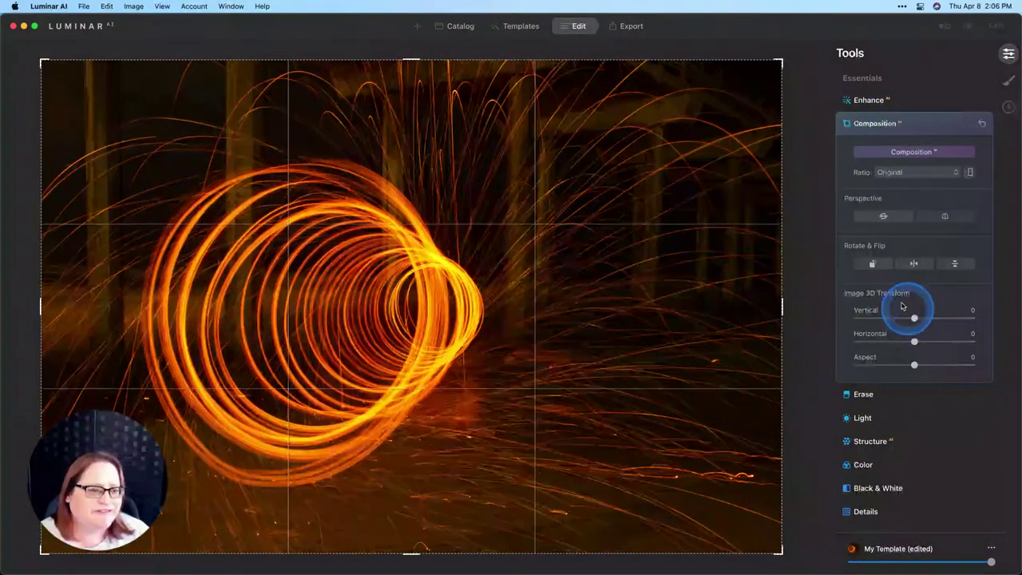
mouse_move(916, 320)
mouse_down()
mouse_move(902, 319)
mouse_move(919, 318)
mouse_up()
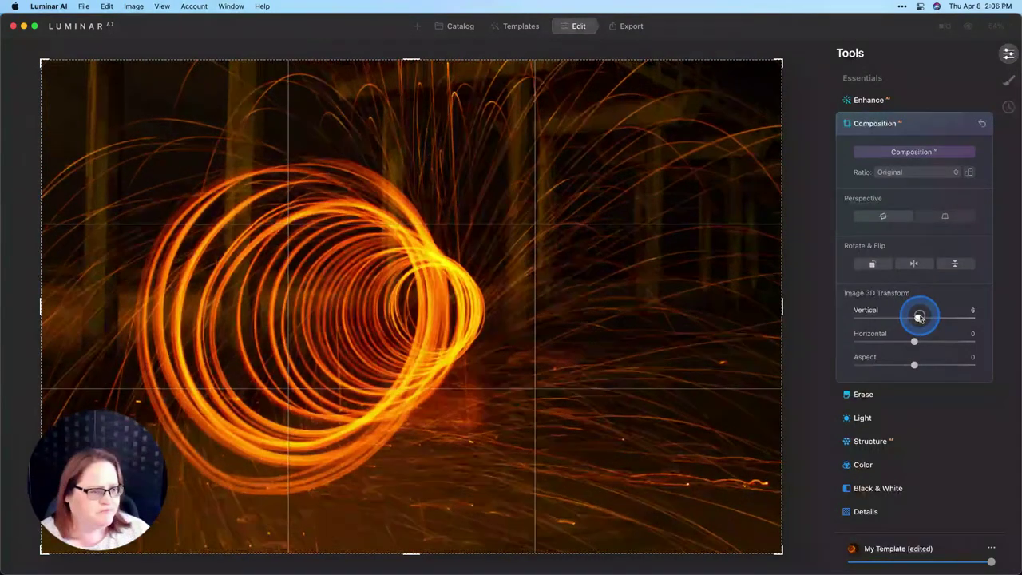
drag(919, 317, 931, 321)
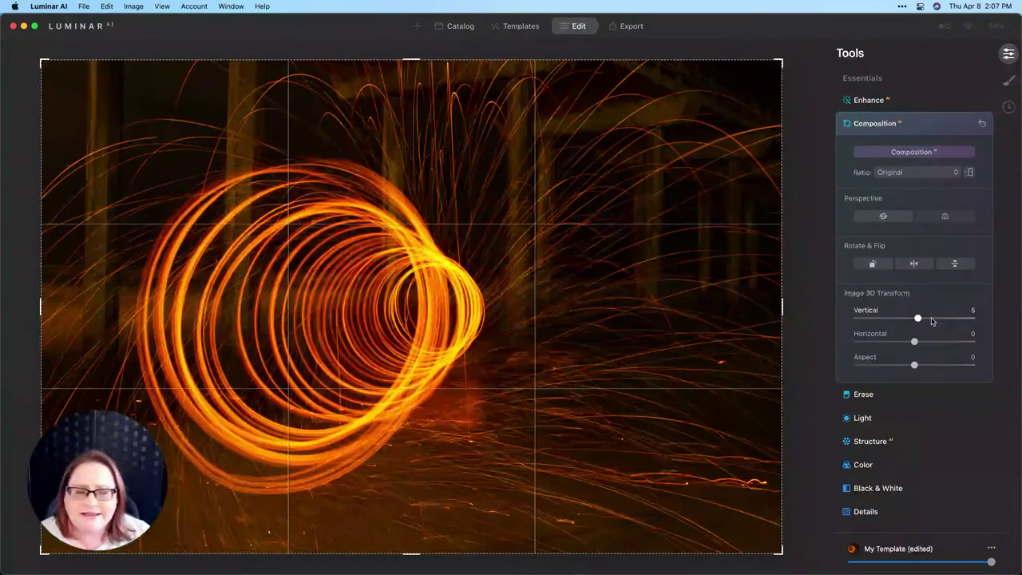
key(Return)
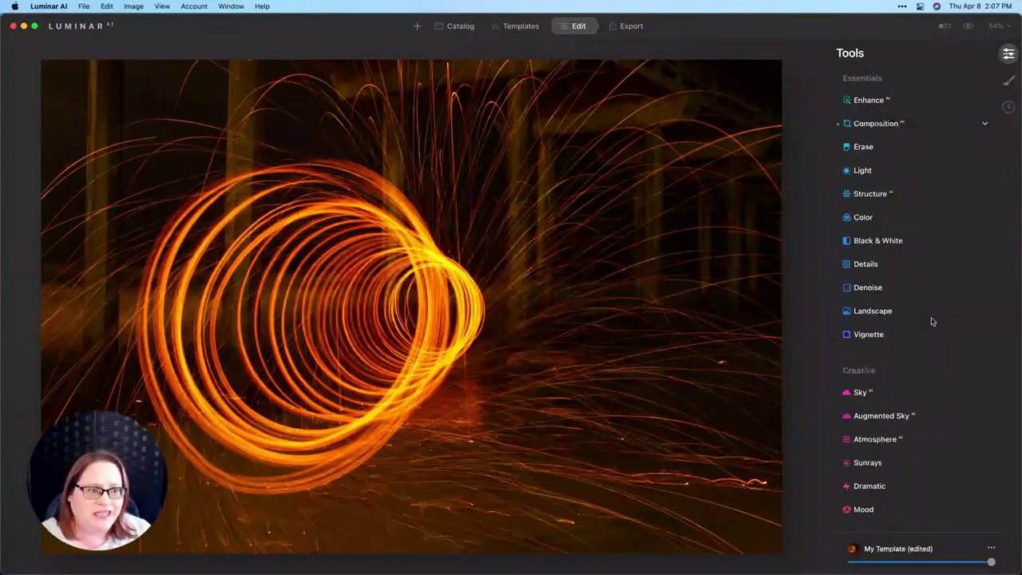
Step: In Light, set Temperature to 2800 and Tint to 14, checking the photo at 100%
click(871, 180)
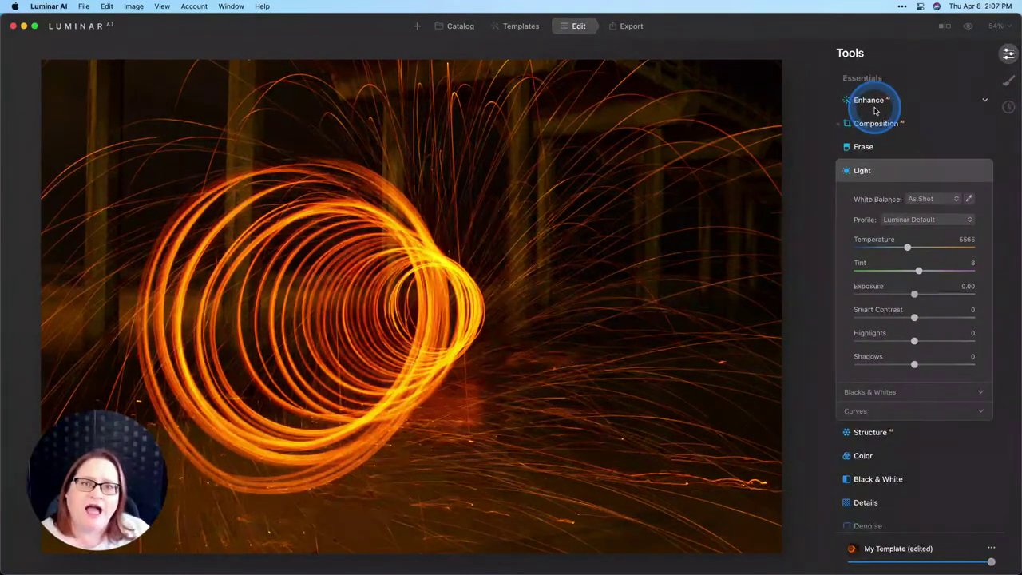
click(870, 102)
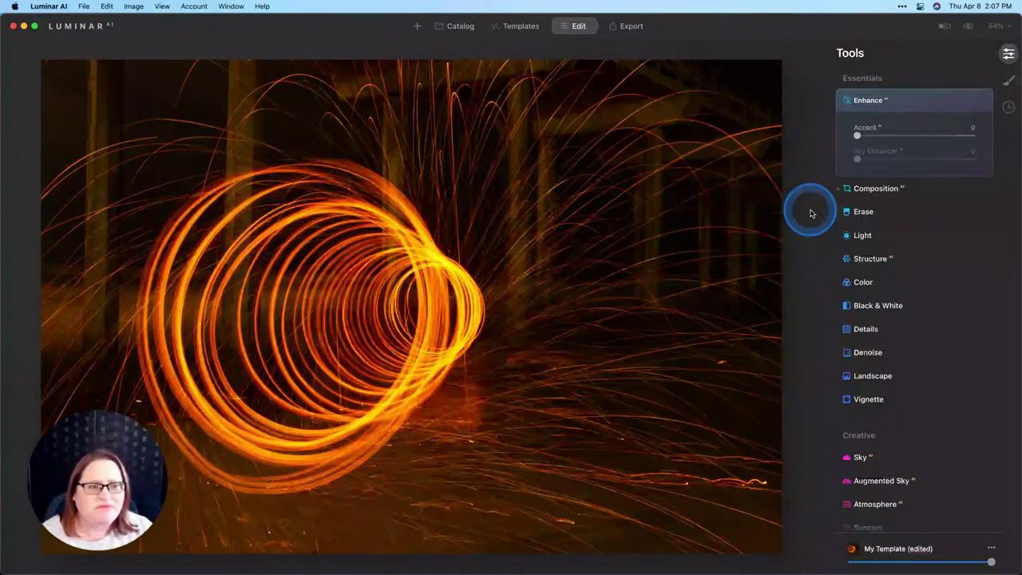
click(861, 234)
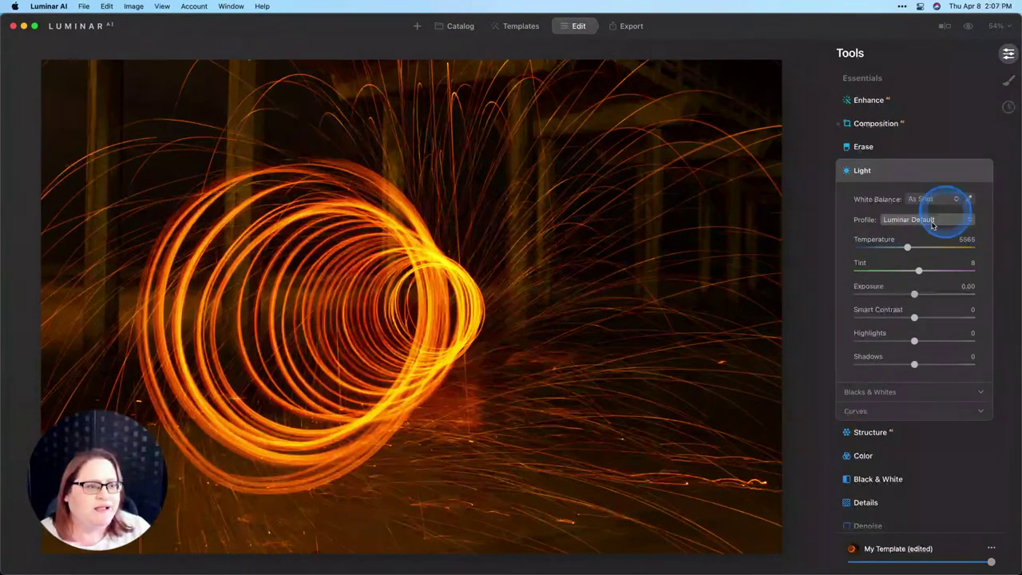
drag(907, 249, 875, 248)
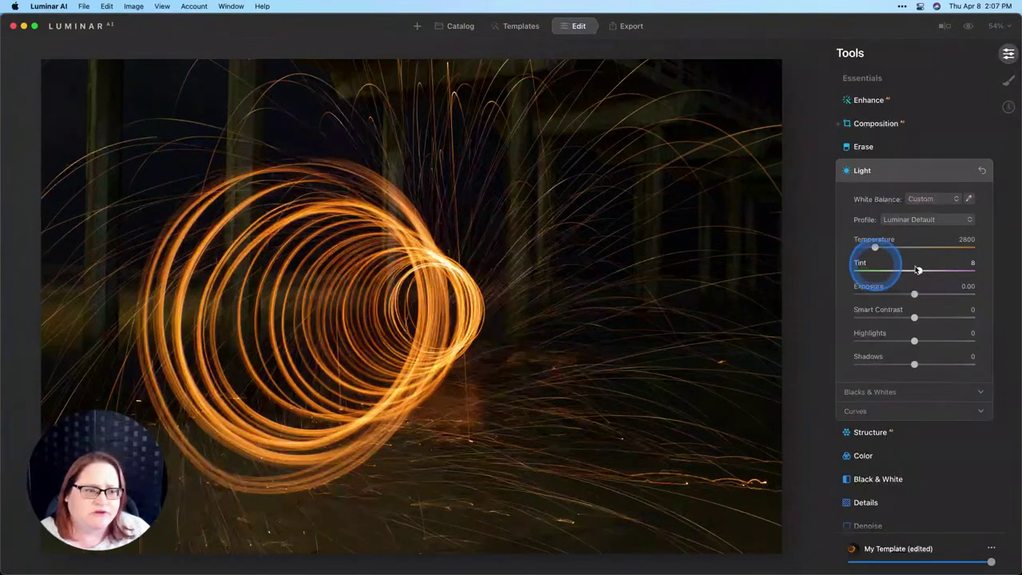
drag(918, 273, 922, 273)
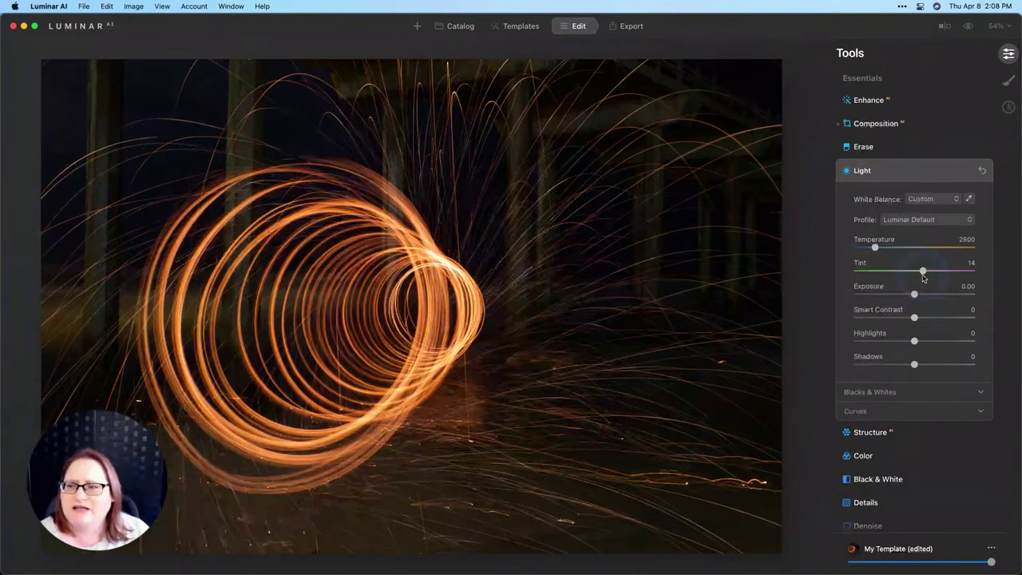
click(189, 97)
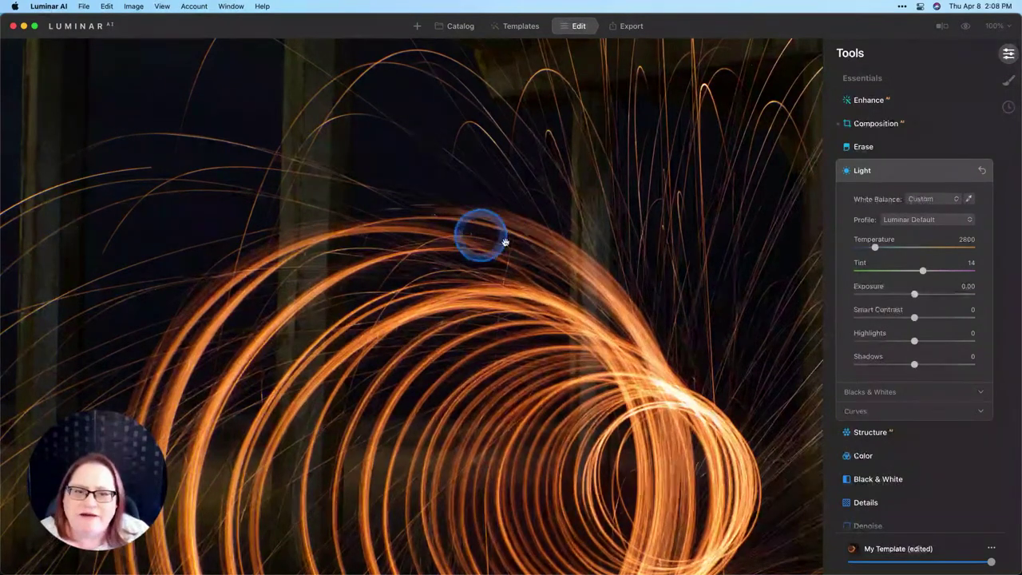
click(162, 95)
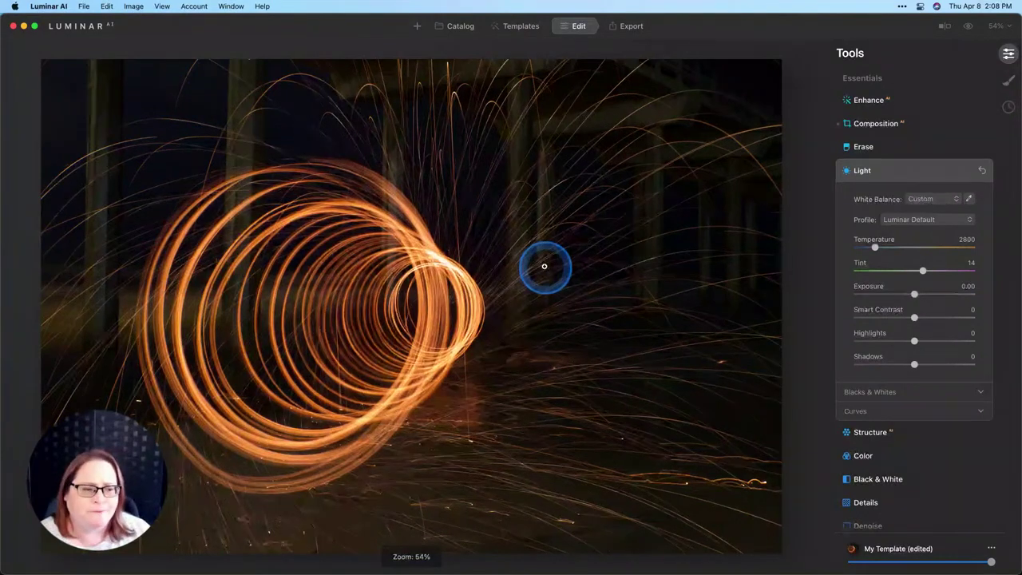
scroll(884, 263, down, 5)
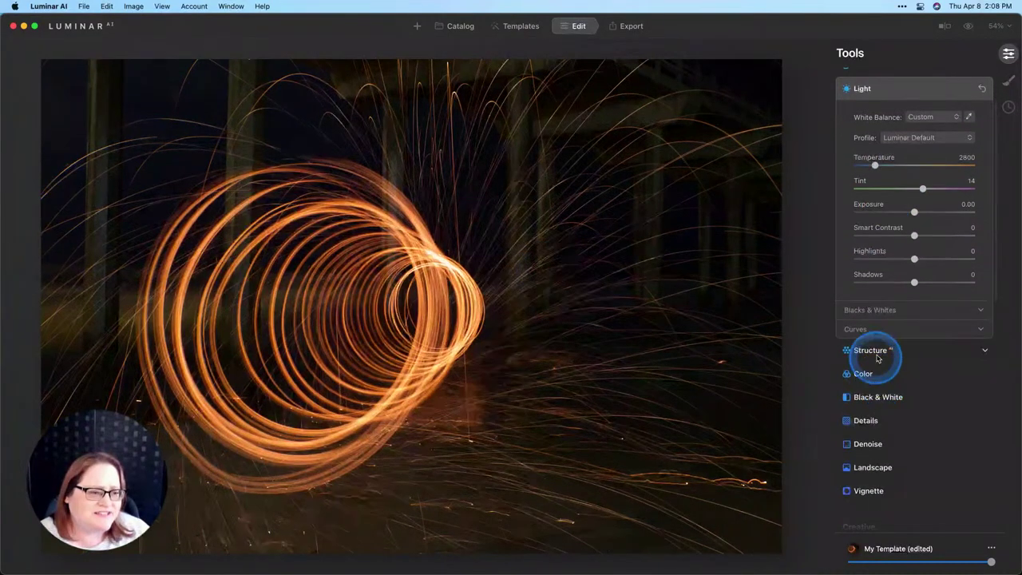
Step: Raise the Structure Amount to 22
click(878, 354)
drag(919, 142, 926, 147)
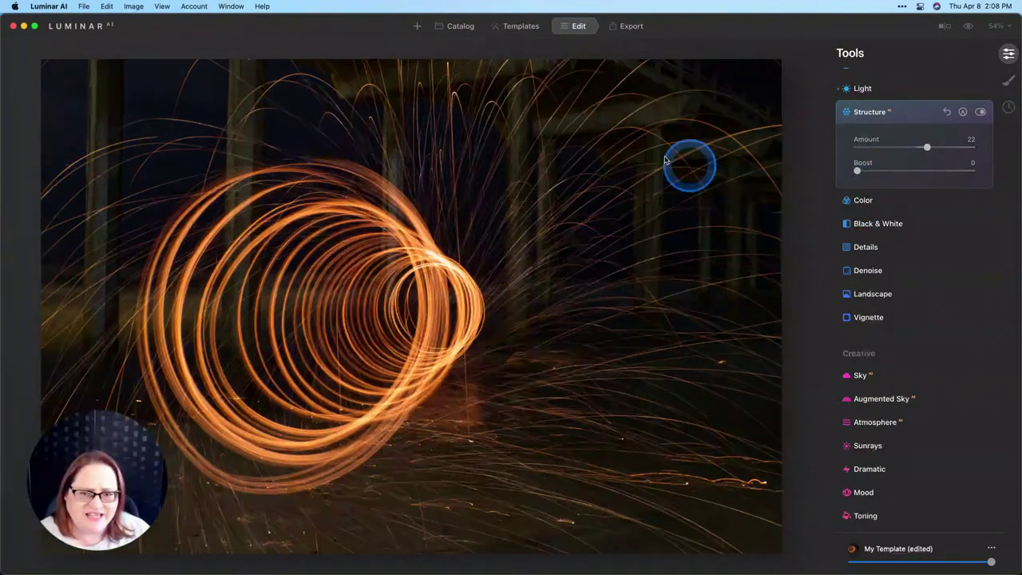
scroll(966, 319, down, 5)
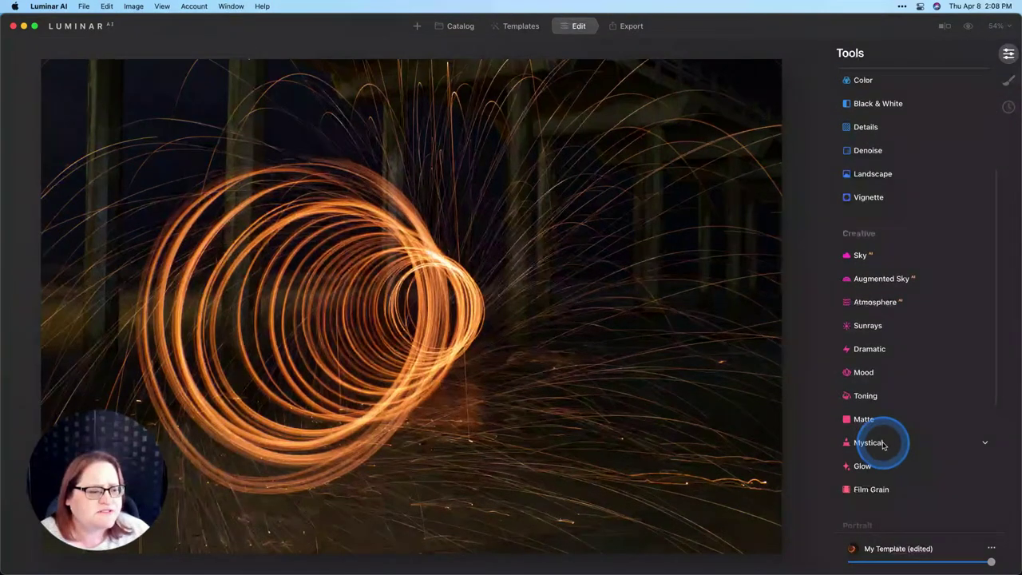
Step: Add Mystical at Amount 10 with Smoothness -50, toggling it off and on to compare
click(882, 440)
drag(854, 407, 872, 413)
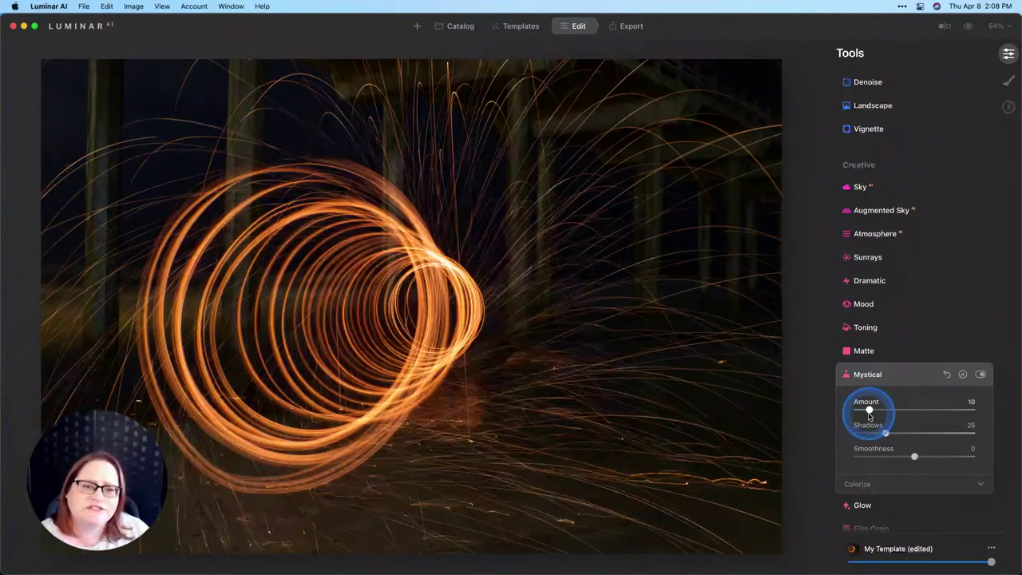
drag(915, 461, 882, 461)
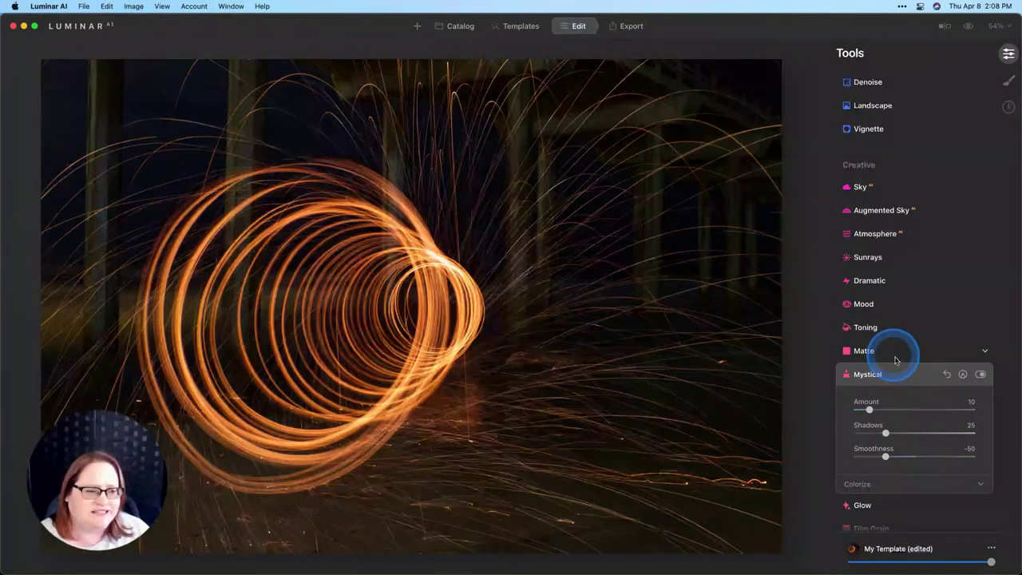
click(981, 375)
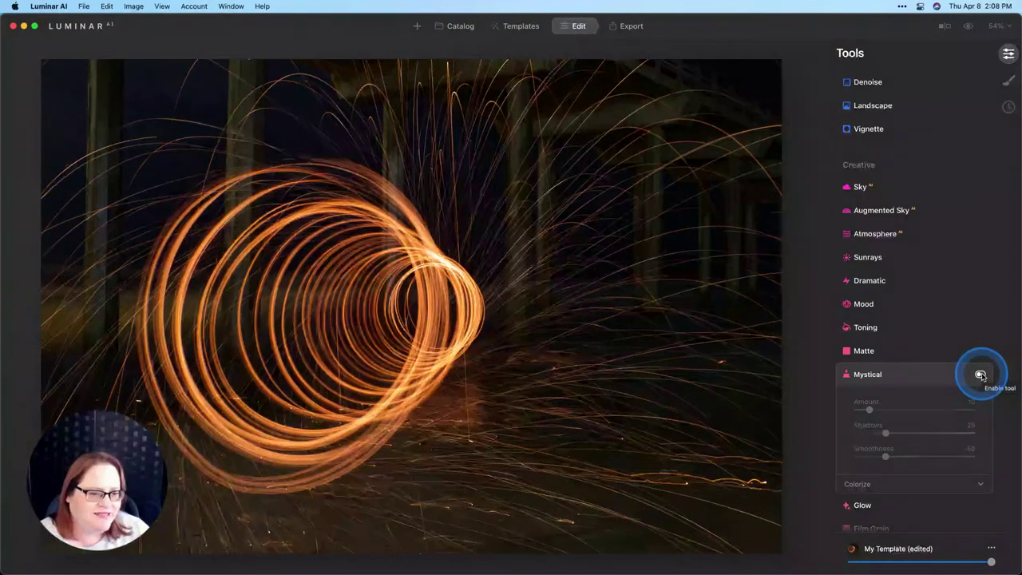
click(981, 375)
scroll(922, 345, down, 3)
scroll(916, 345, down, 3)
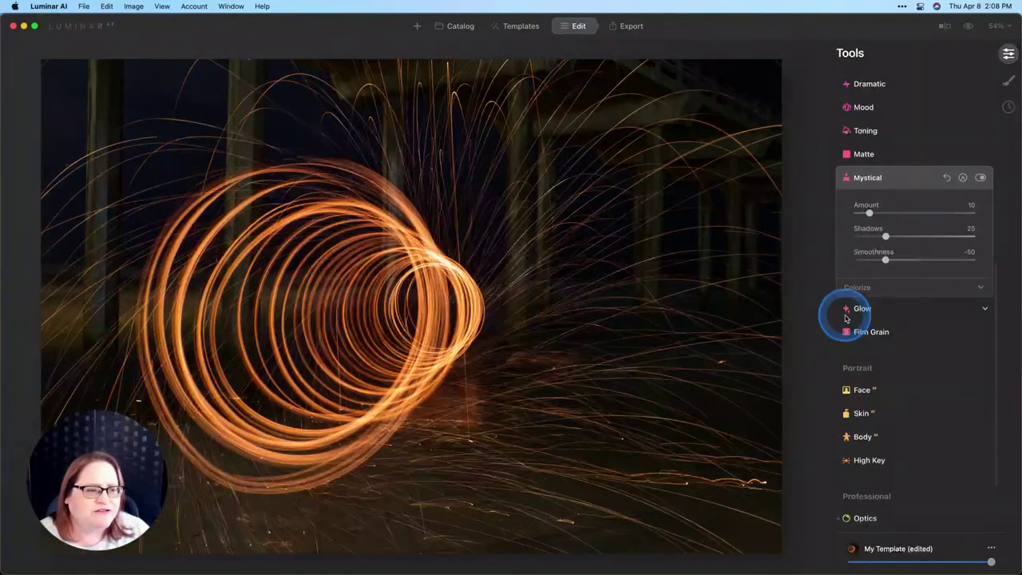
Step: Add Glow, trying Orton Effect Soft before settling on plain Glow at Amount 40
click(852, 310)
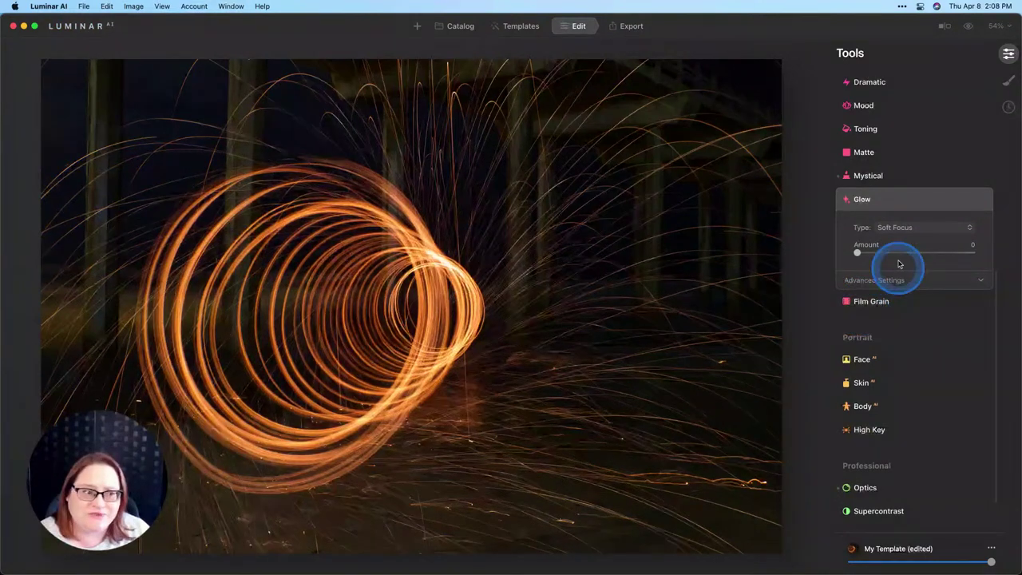
drag(856, 254, 928, 255)
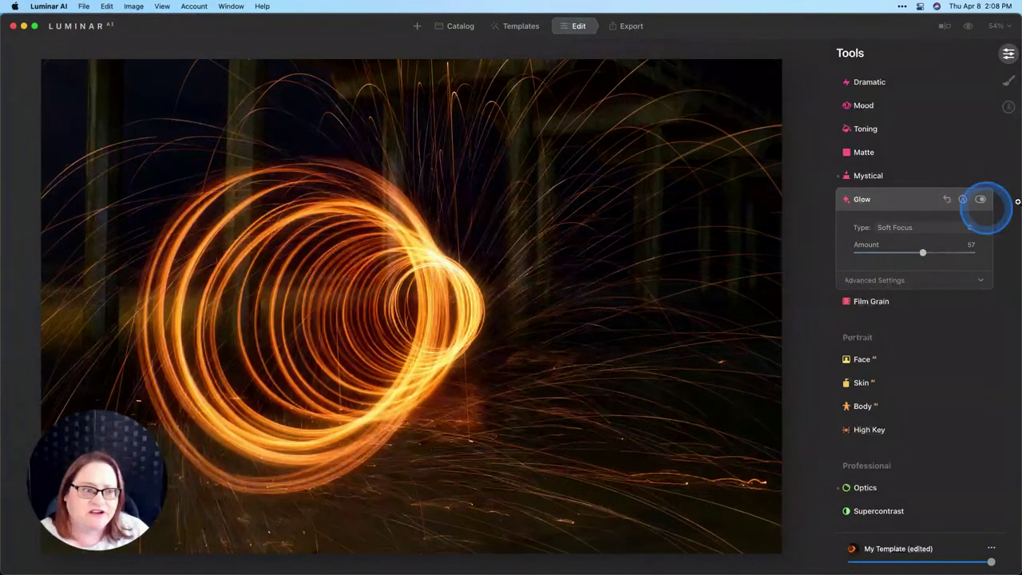
click(940, 227)
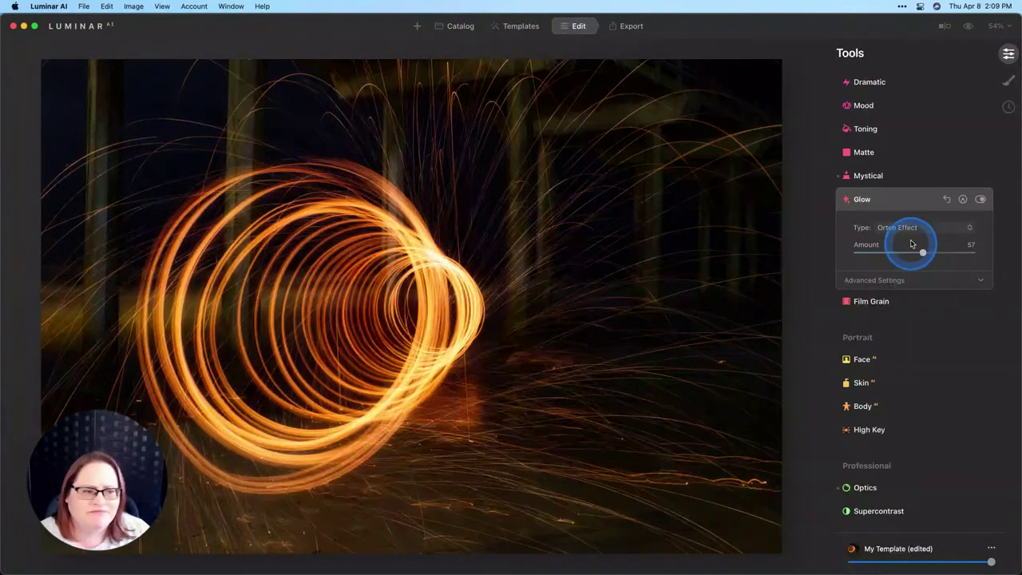
click(914, 233)
click(919, 277)
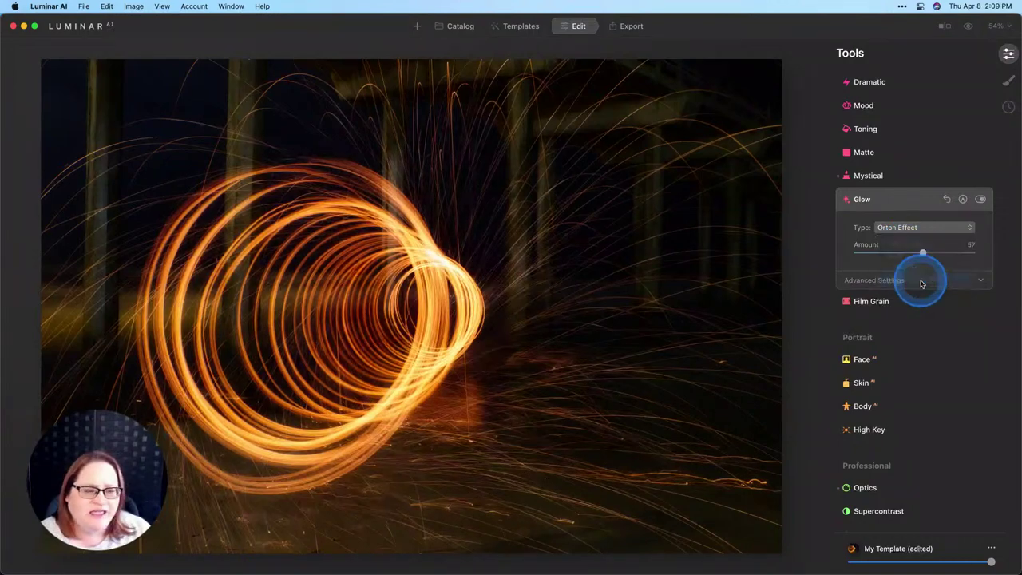
click(915, 229)
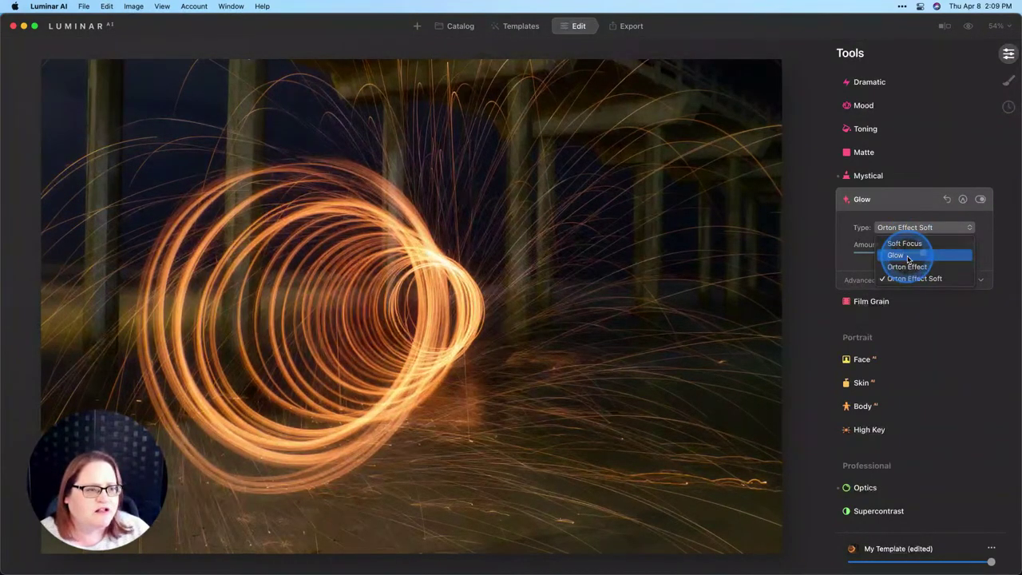
click(907, 257)
click(921, 254)
mouse_move(923, 254)
mouse_down()
mouse_move(886, 253)
mouse_move(904, 254)
mouse_up()
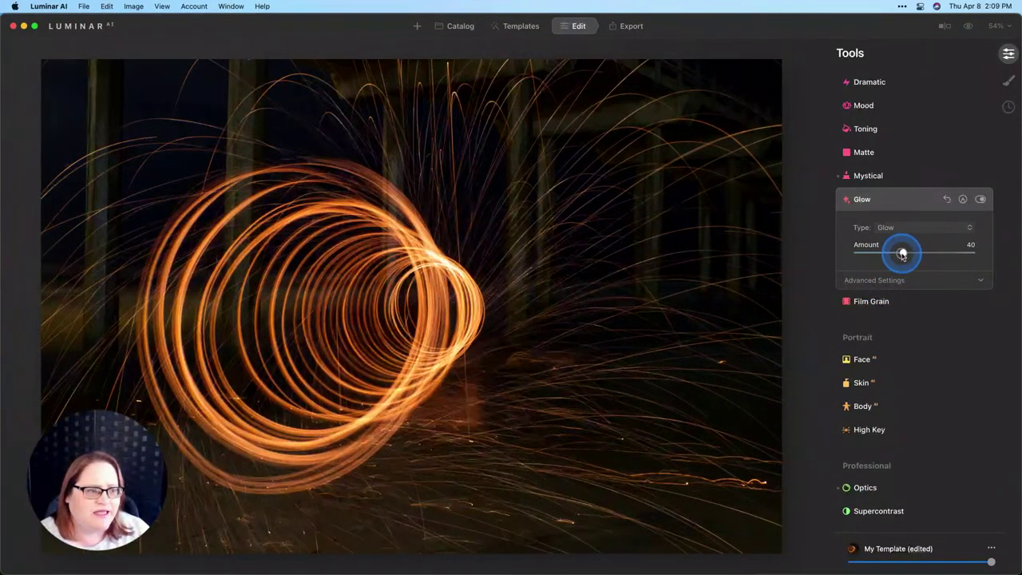
Step: Raise Glow's advanced Contrast to 24 and toggle the Glow off and on to compare
click(888, 280)
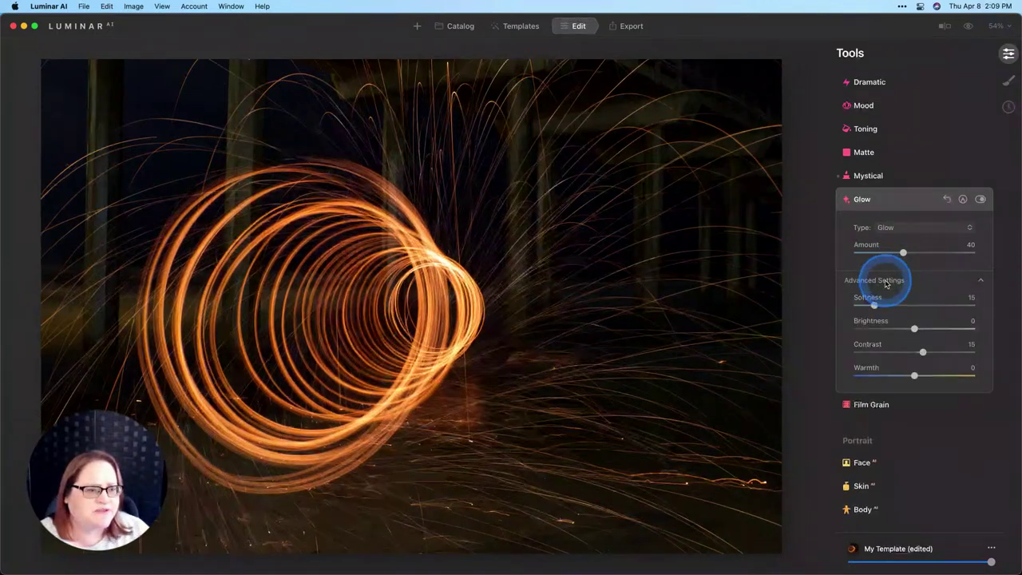
click(874, 306)
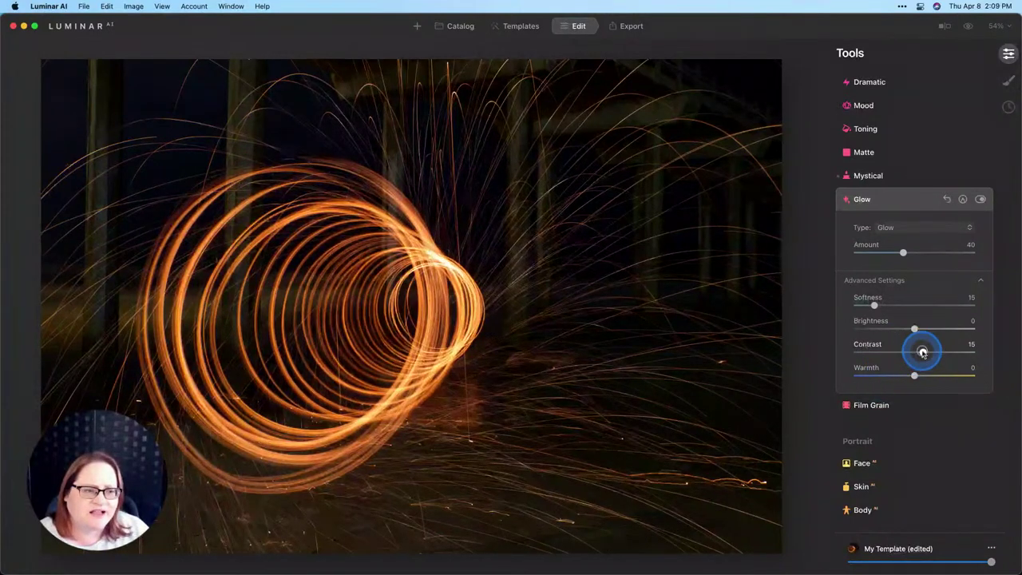
drag(922, 351, 928, 353)
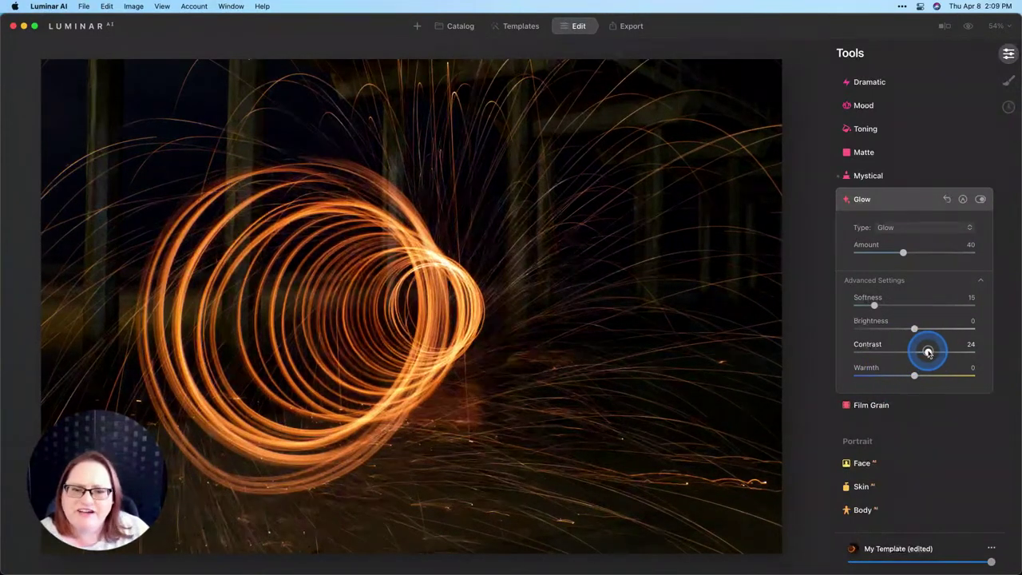
click(981, 200)
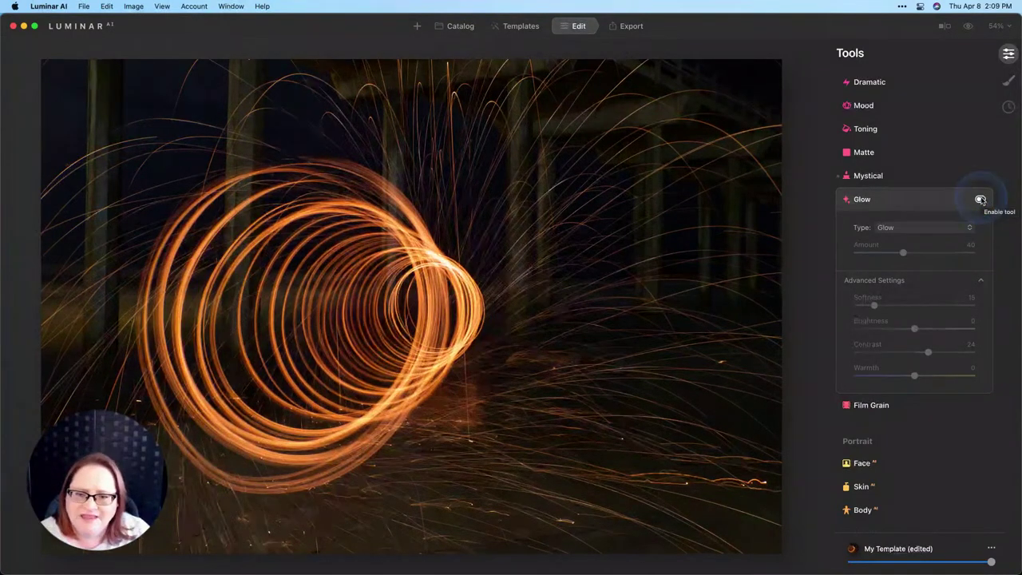
click(980, 200)
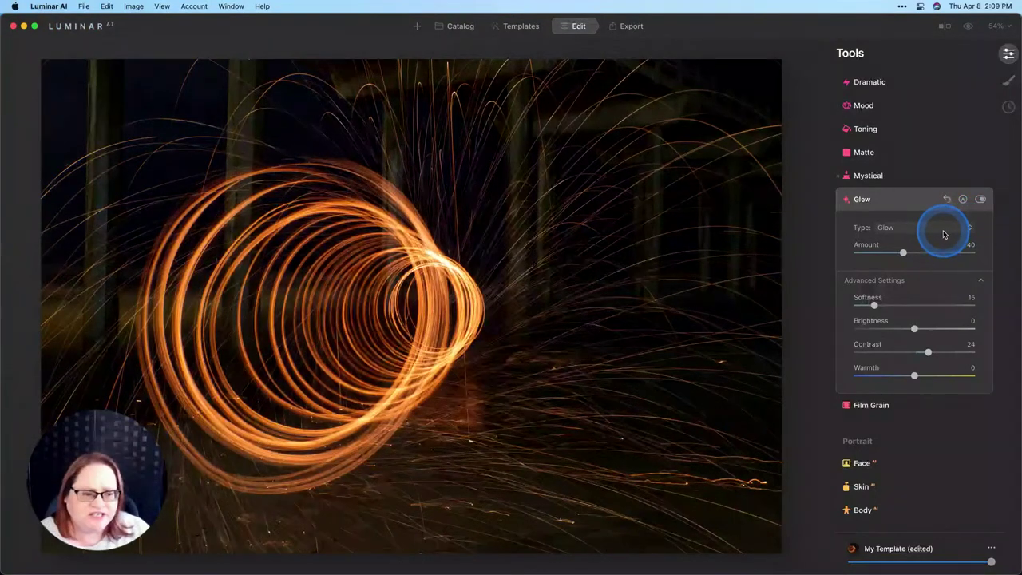
scroll(944, 234, up, 1)
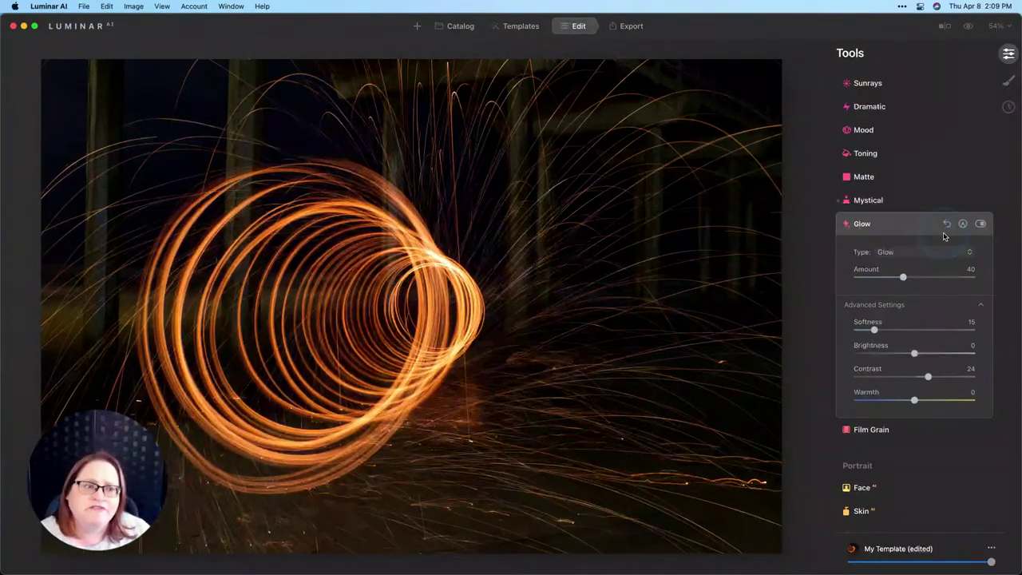
Step: Choose the Color Punch Hot LUT in Mood at Amount 15, toggling Mood to compare
click(869, 130)
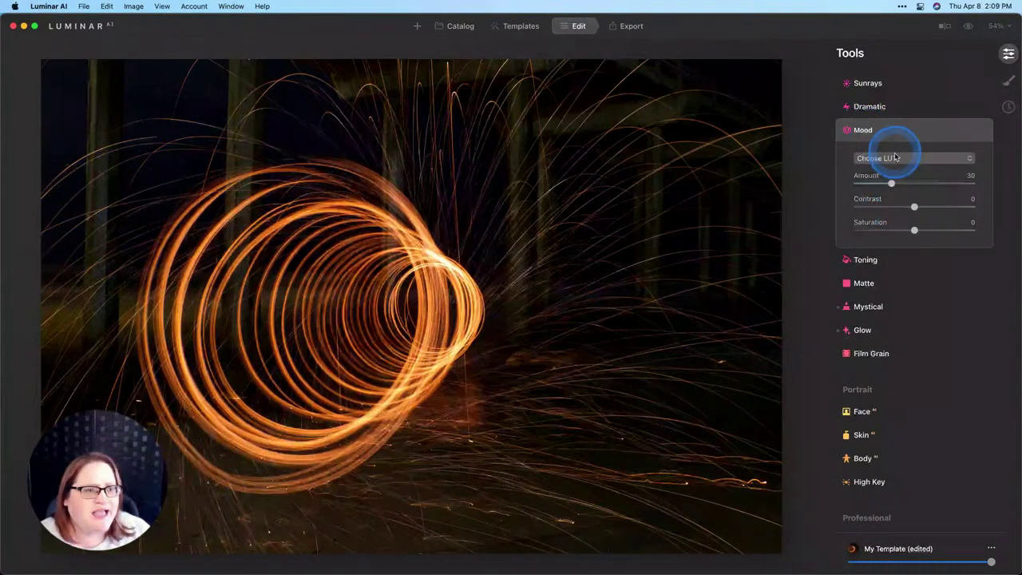
click(896, 157)
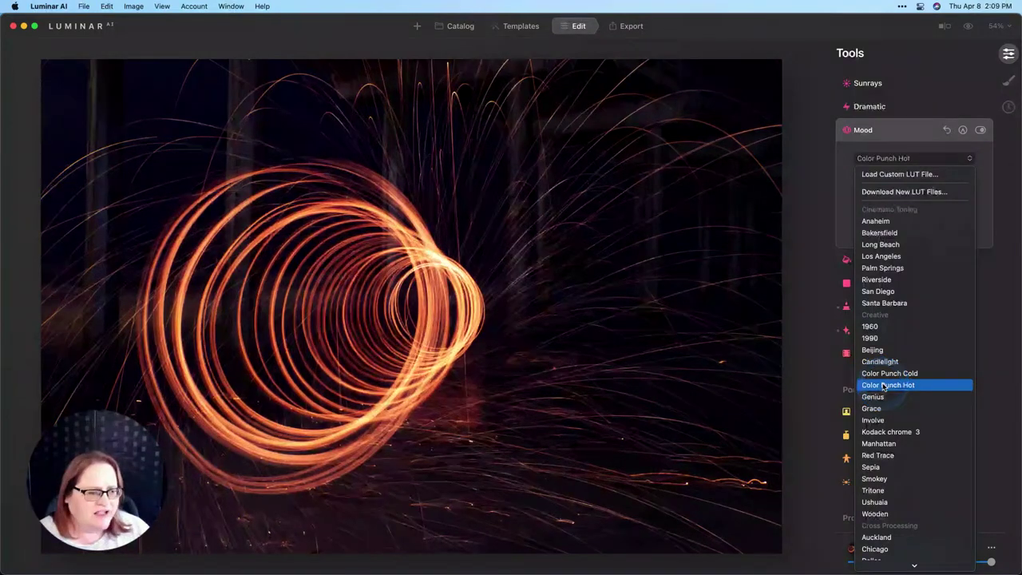
click(888, 386)
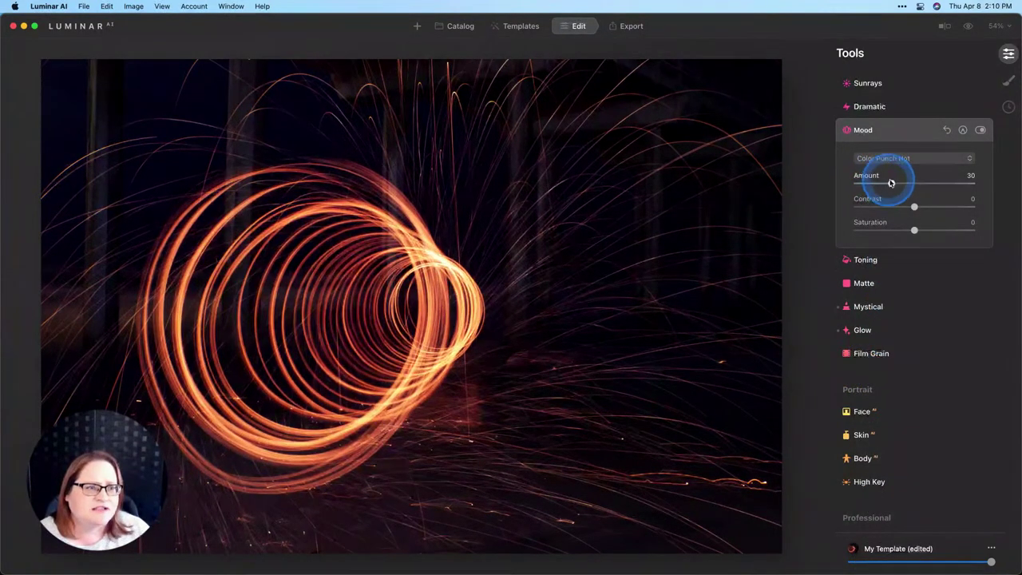
mouse_move(891, 182)
mouse_down()
mouse_move(868, 184)
mouse_move(878, 184)
mouse_up()
click(980, 130)
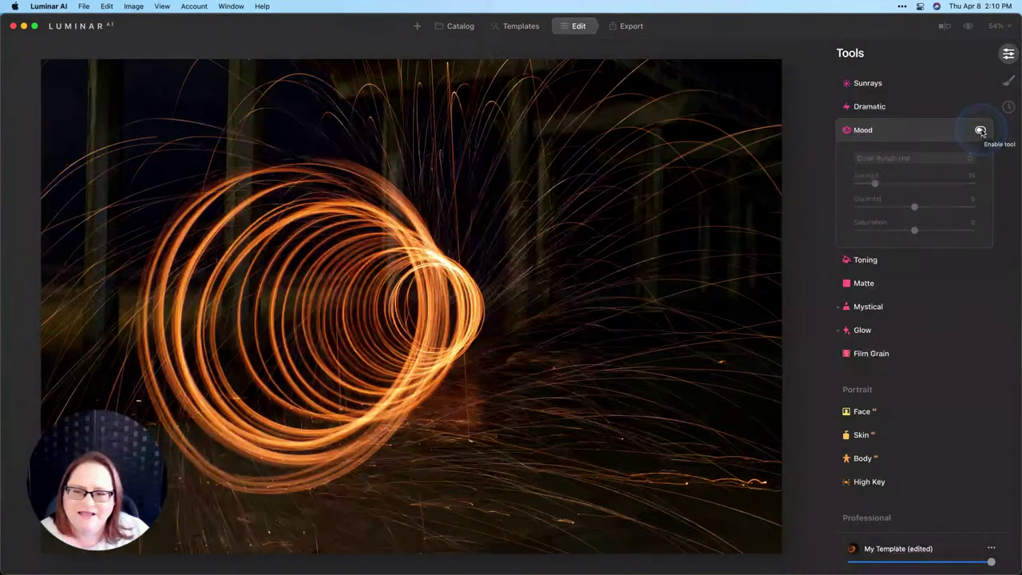
click(980, 130)
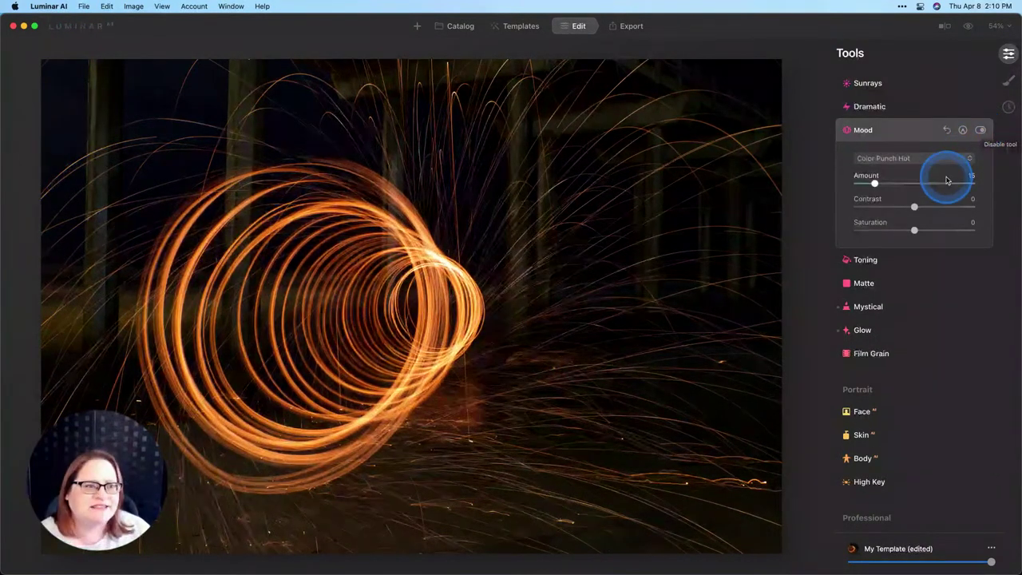
scroll(947, 174, up, 5)
Step: Add a Vignette that darkens the photo's edges, and reduce its Size to 33
click(869, 132)
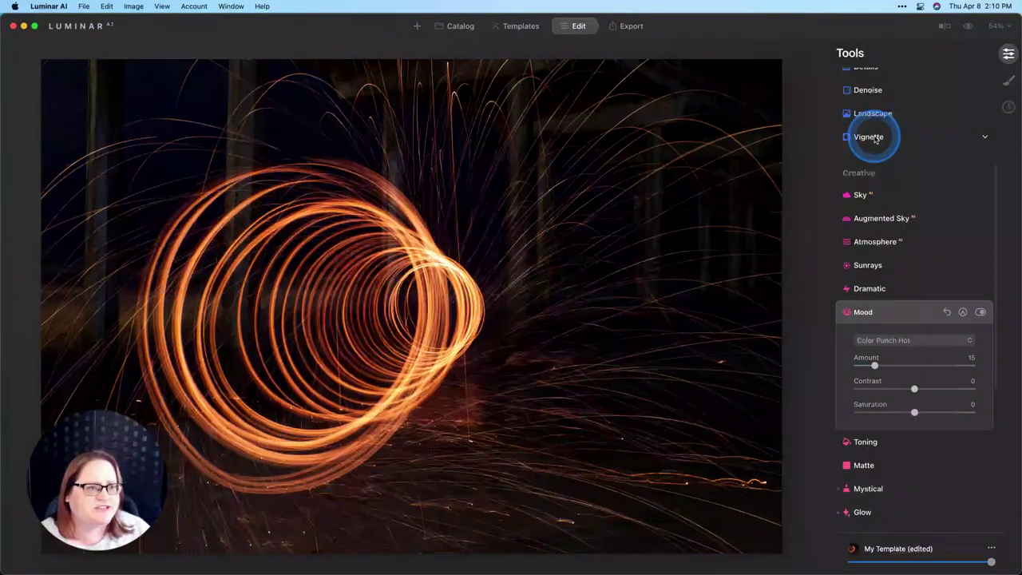
click(914, 189)
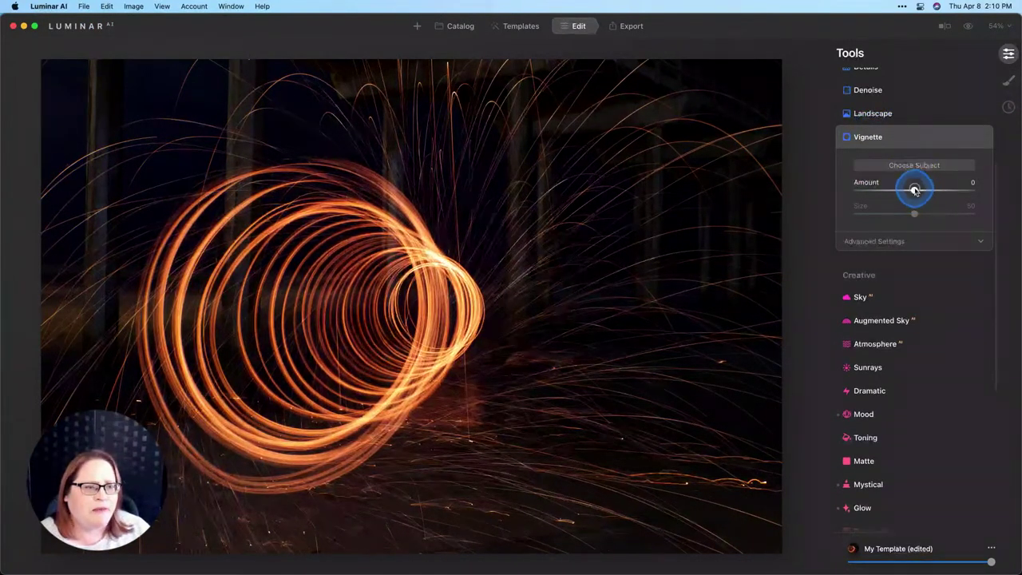
drag(914, 189, 823, 192)
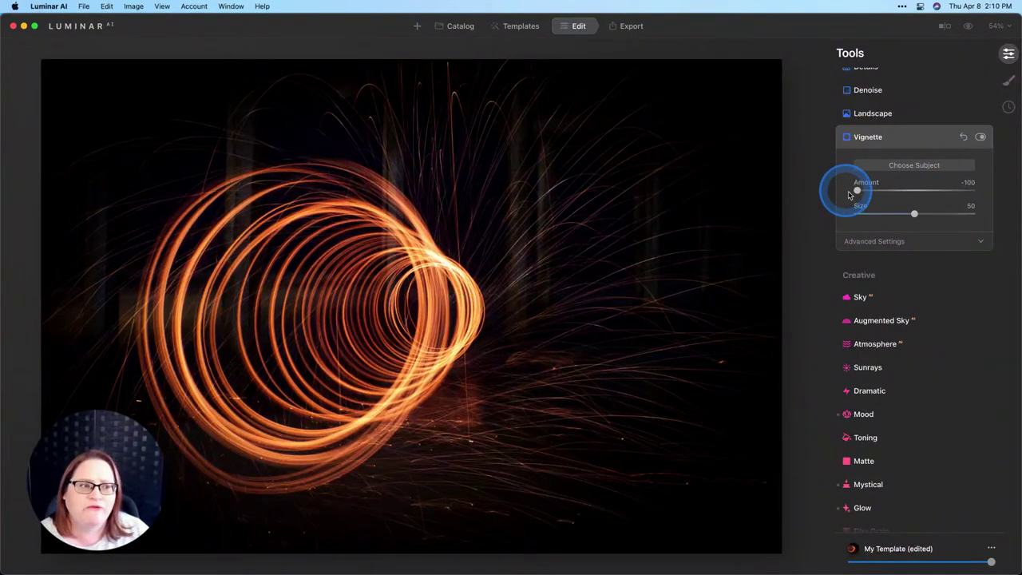
mouse_move(902, 214)
mouse_down()
mouse_move(915, 212)
mouse_move(895, 214)
mouse_up()
Step: Set Roundness 61 and Feather 61, centre the vignette on the spiral, and ease Amount to -30
click(897, 242)
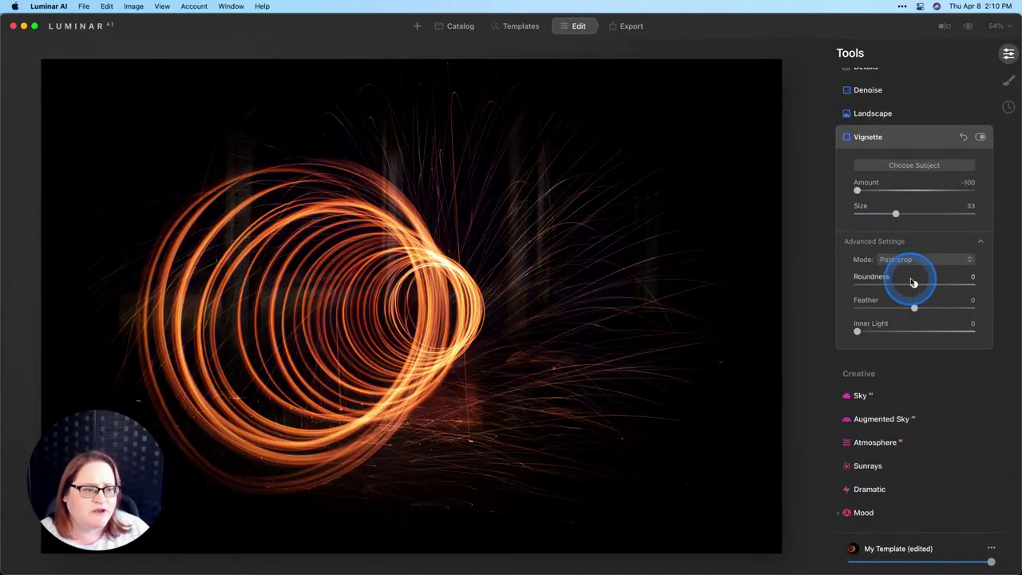
drag(914, 284, 949, 285)
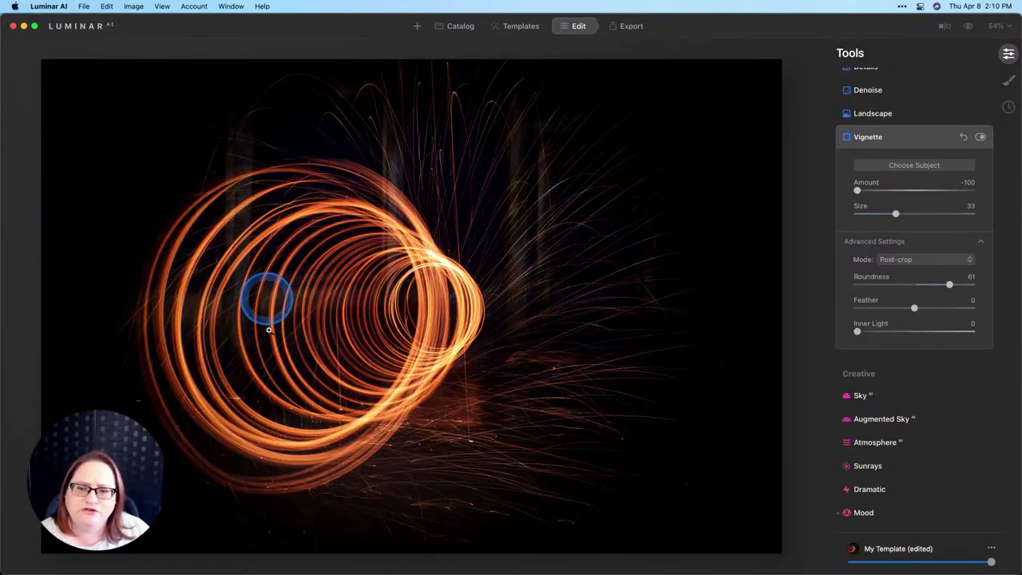
click(914, 166)
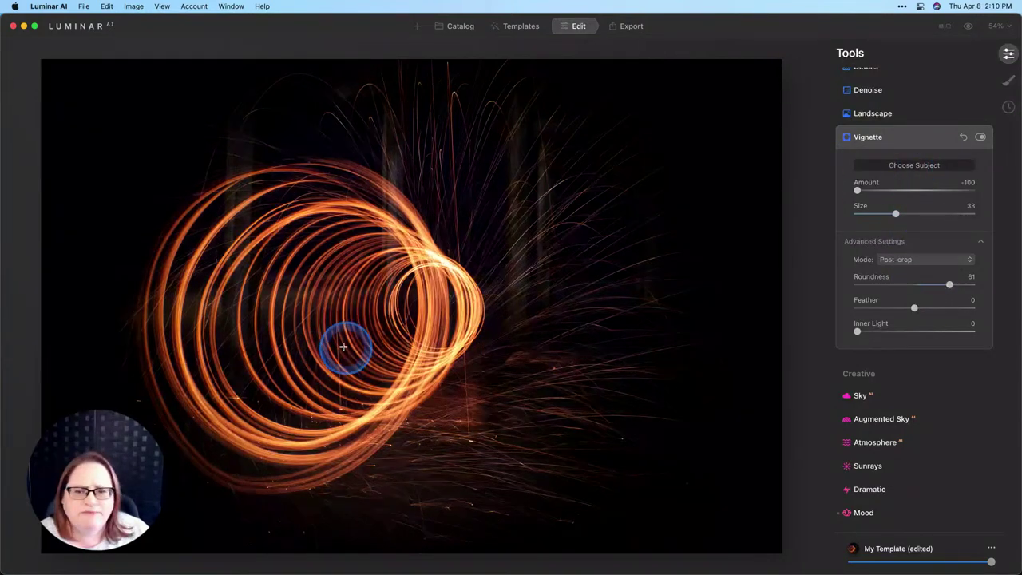
click(331, 303)
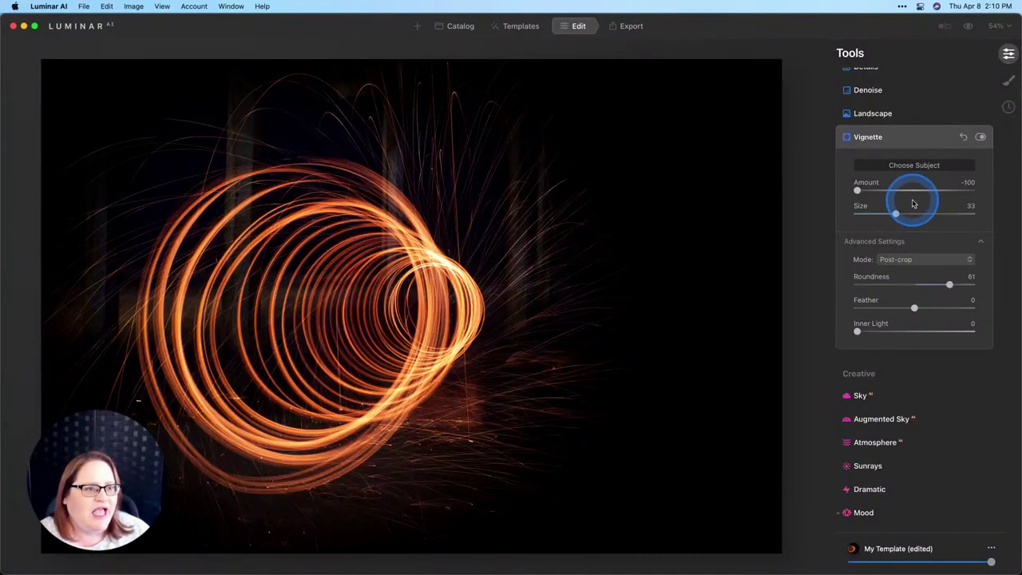
drag(918, 310, 952, 310)
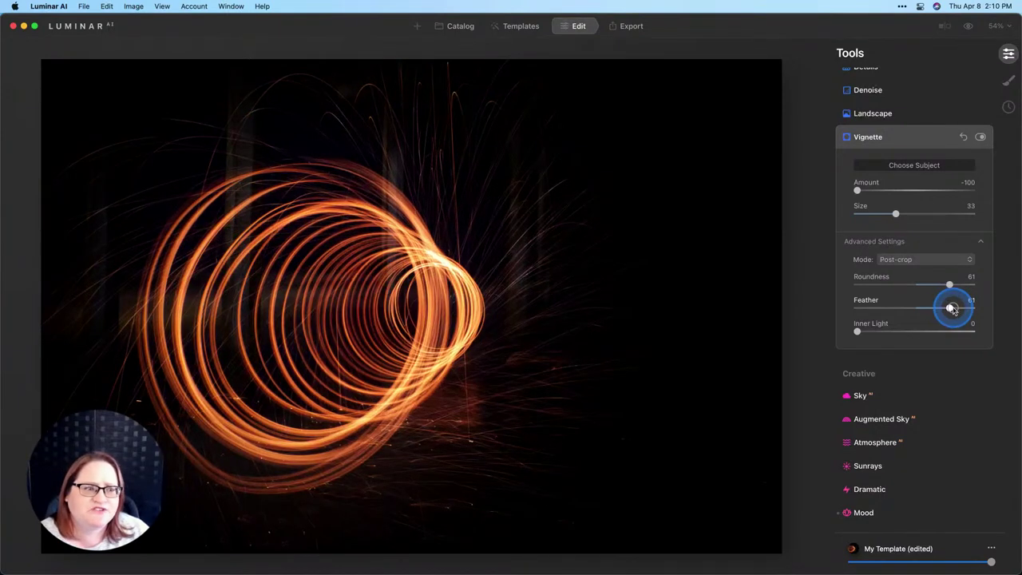
scroll(856, 198, up, 1)
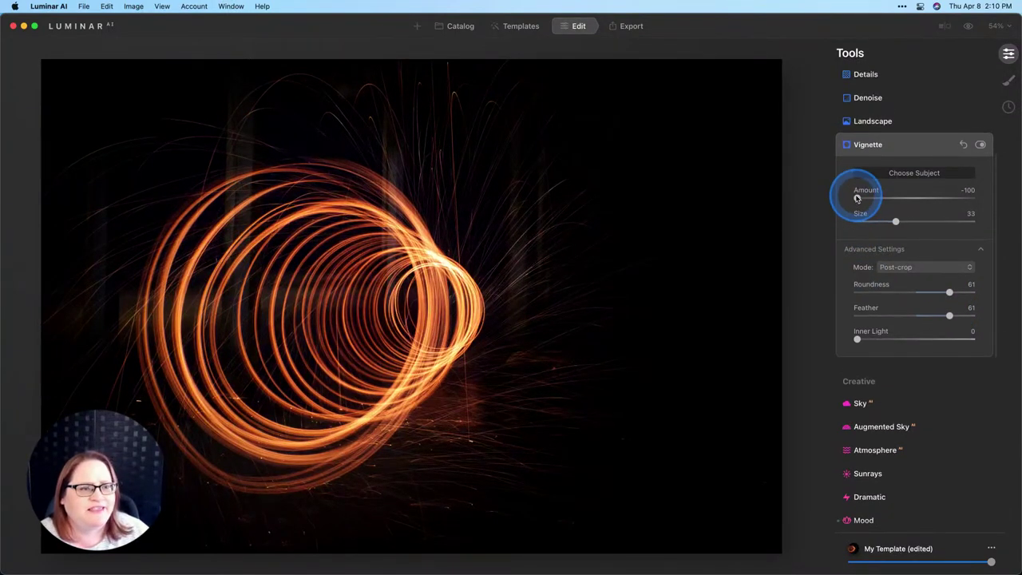
drag(857, 197, 896, 200)
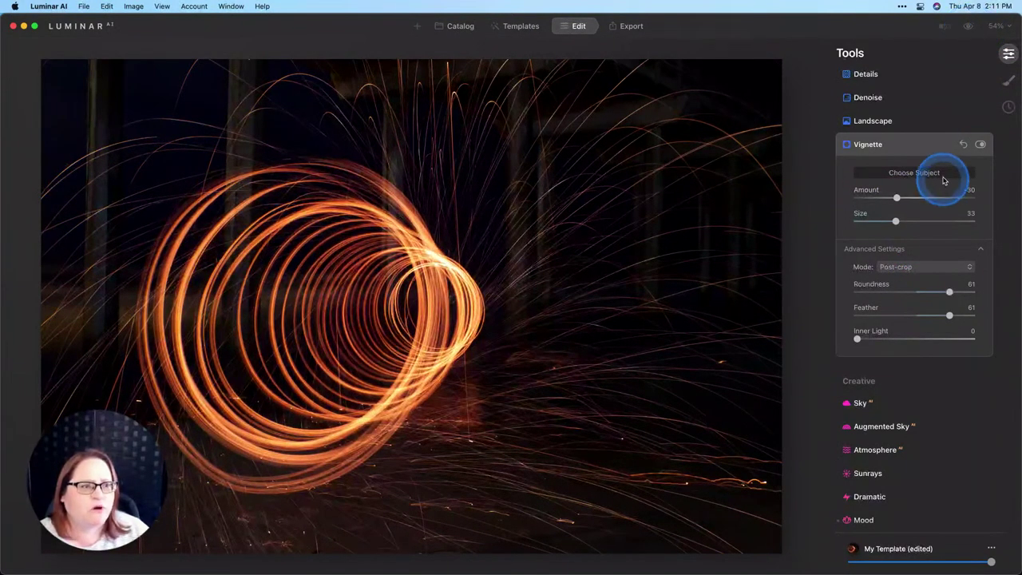
Step: Compare the edit with the original, then expand Light to review Temperature 2800 and Tint 14
click(969, 27)
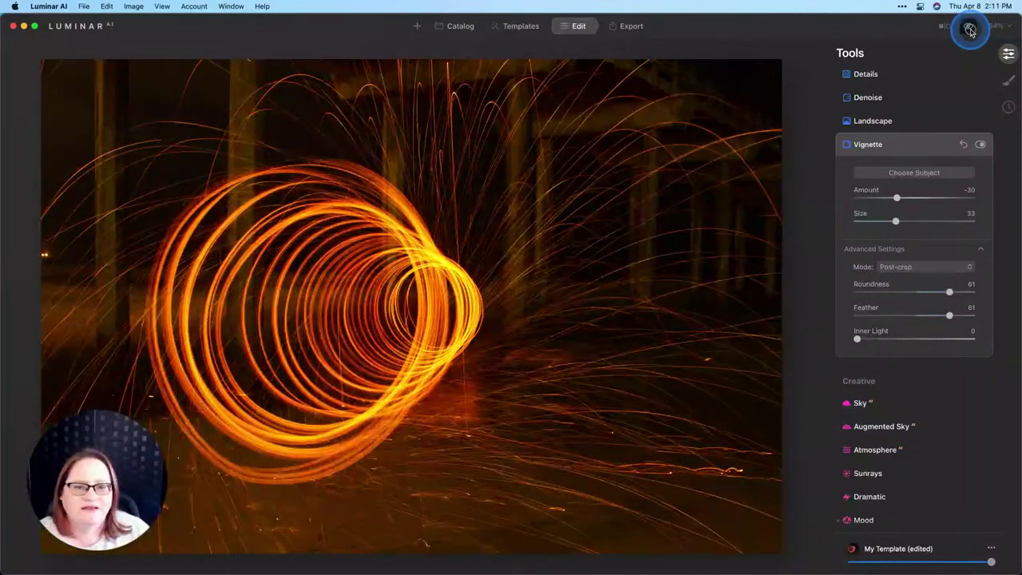
click(969, 29)
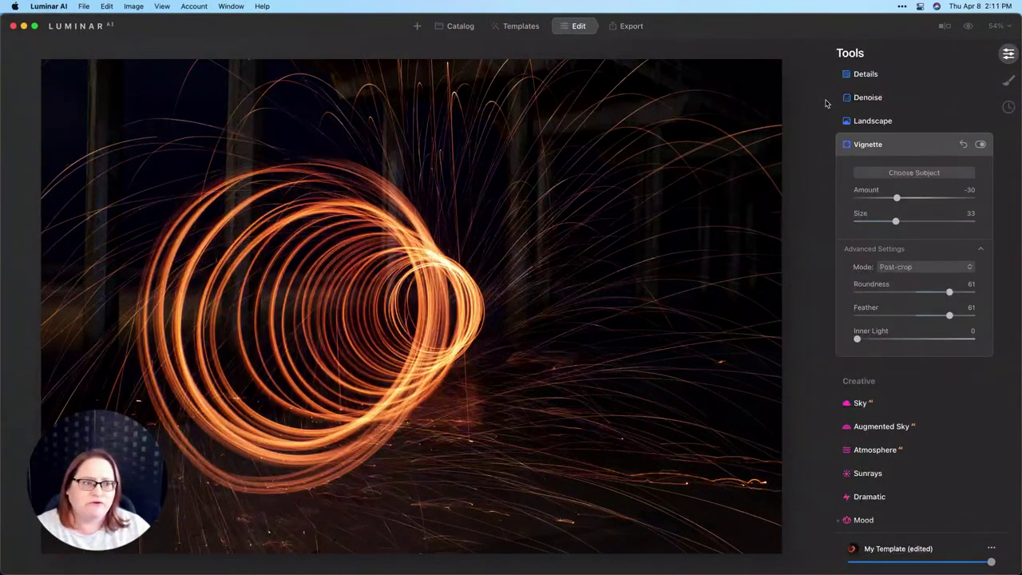
scroll(867, 168, up, 5)
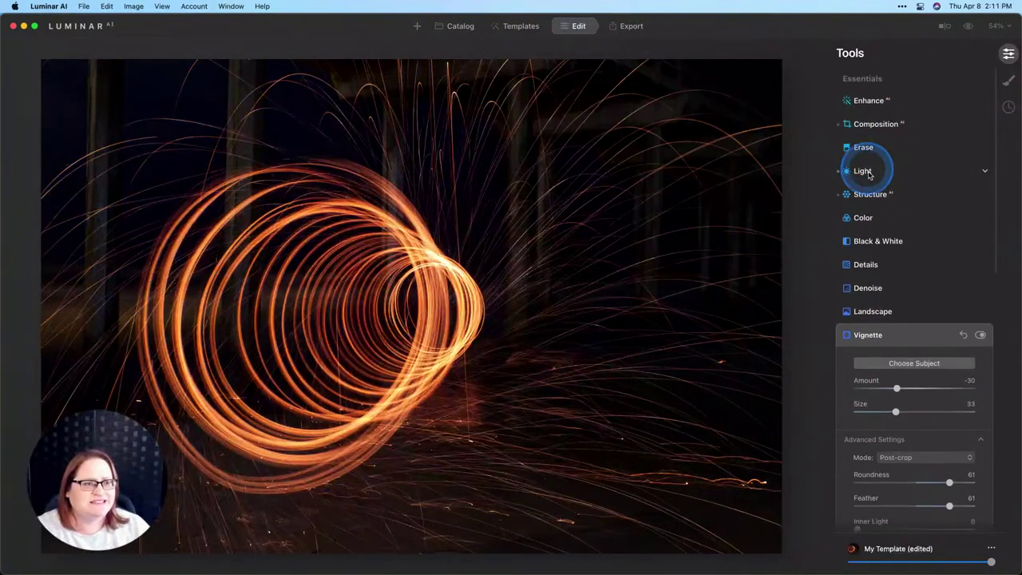
click(867, 172)
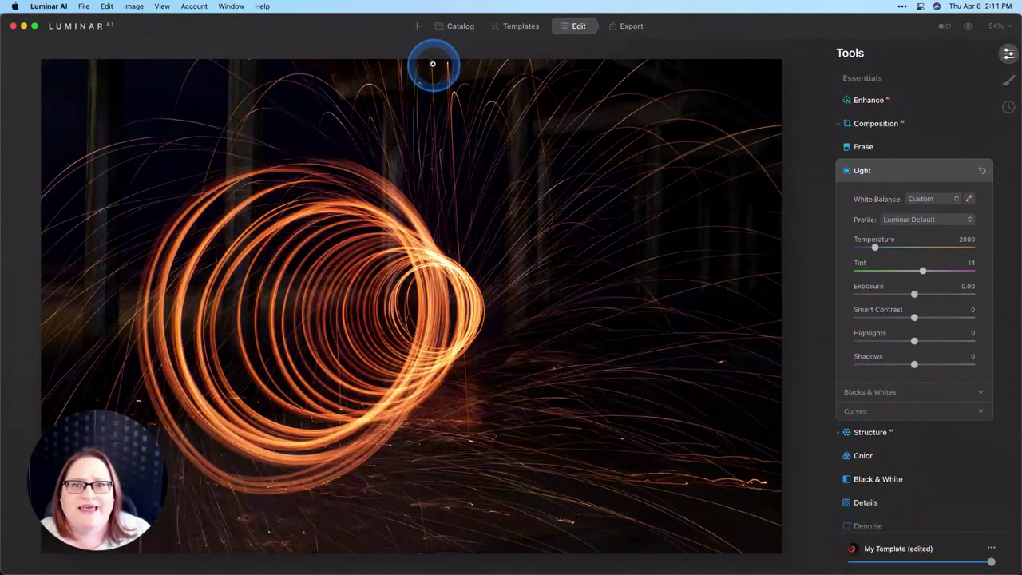
Step: Open the steel-wool photo from the Week 21 catalog and show its EXIF: ISO 100, 24 mm, f/8, 30 s
click(454, 26)
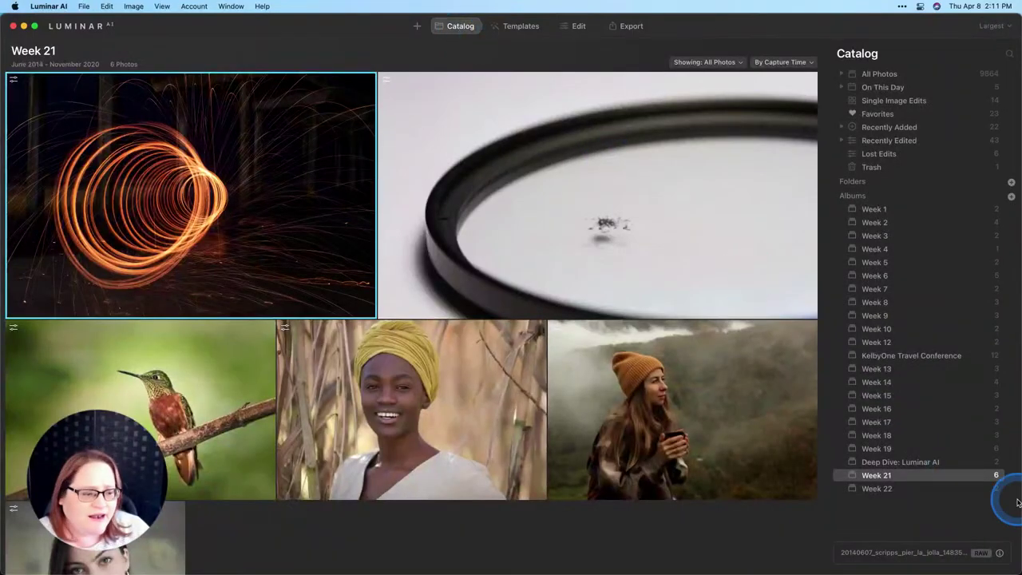
double_click(314, 290)
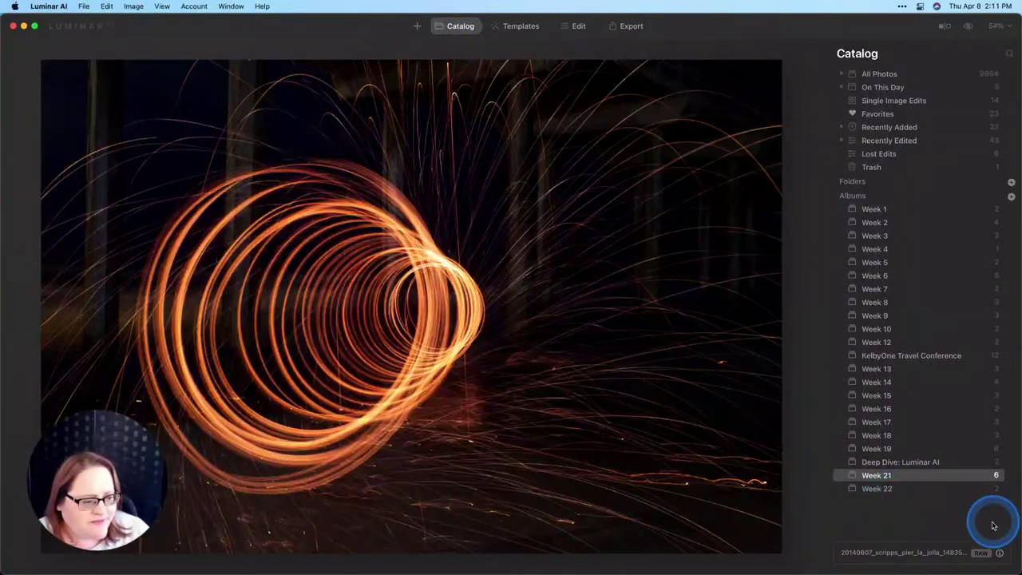
click(998, 552)
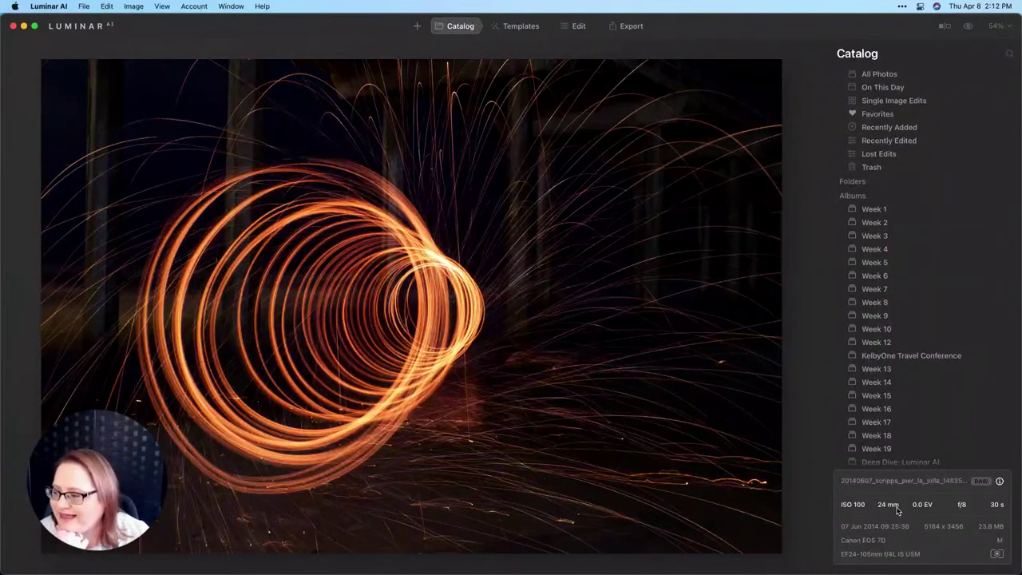
click(327, 528)
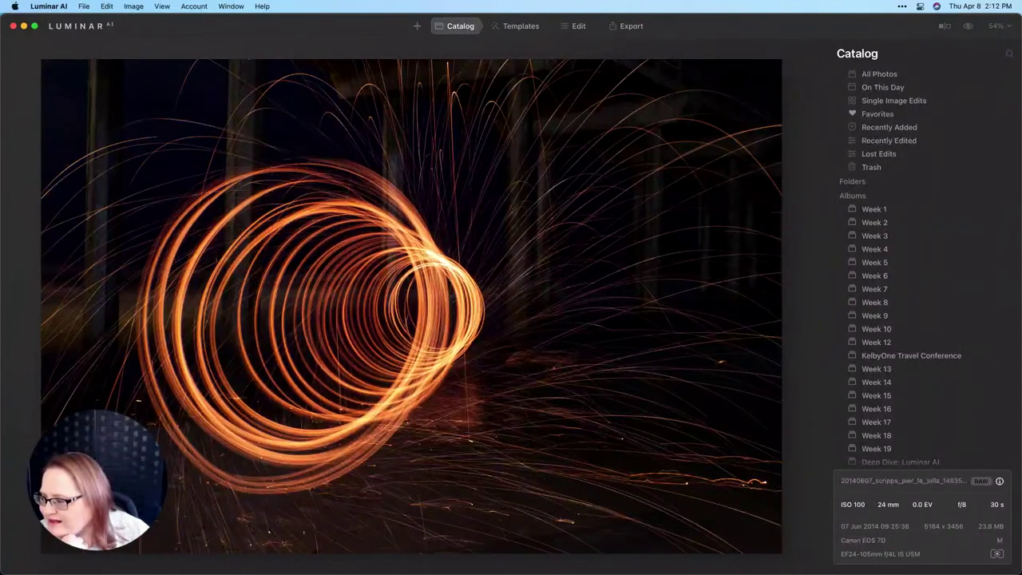